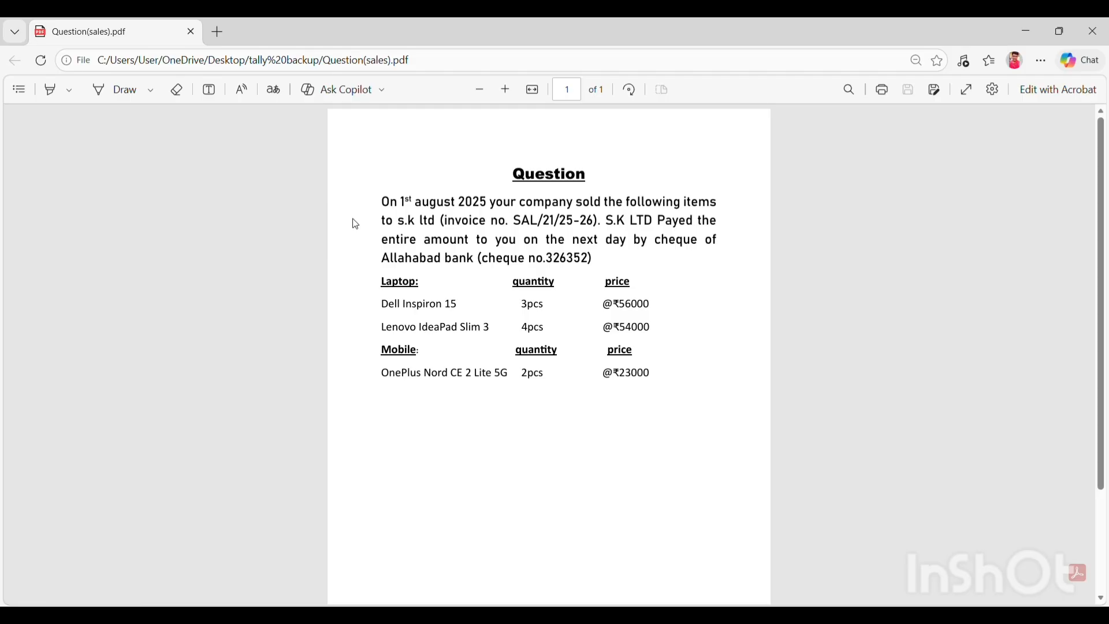
Step: Switch to TallyPrime and shut the Luffy Pvt Ltd company
double_click(1012, 28)
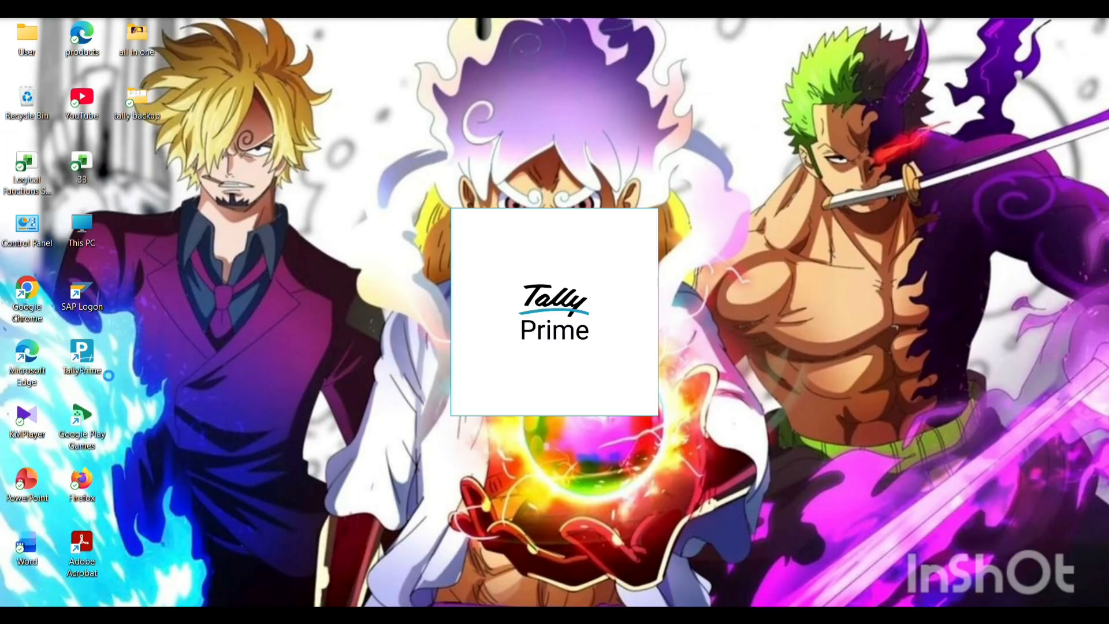
key("Return")
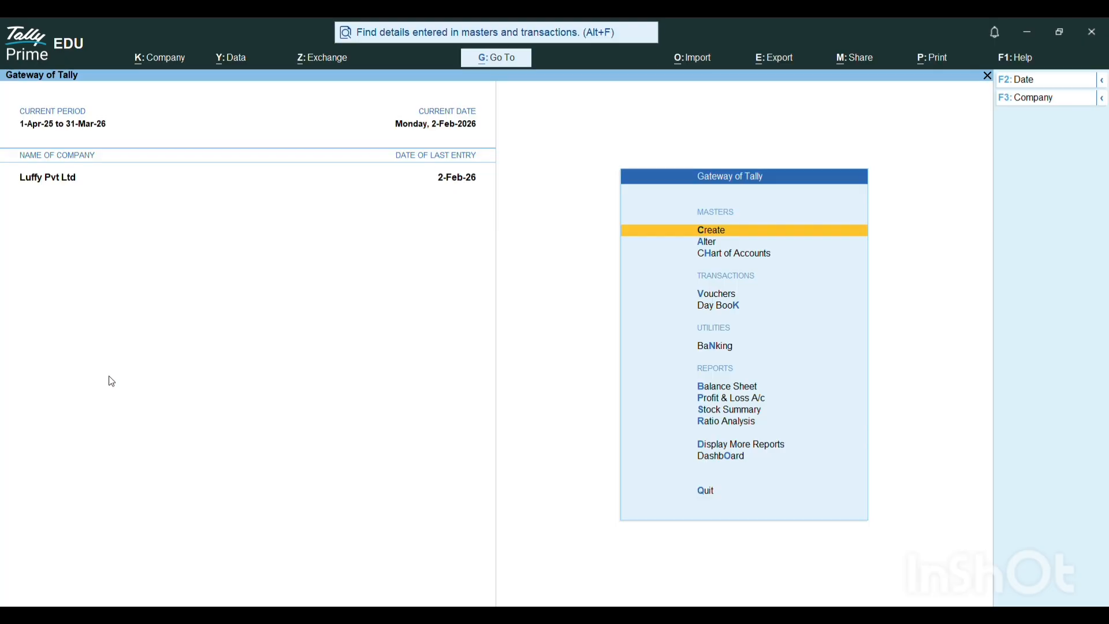
key("ctrl")
key("ctrl+F3")
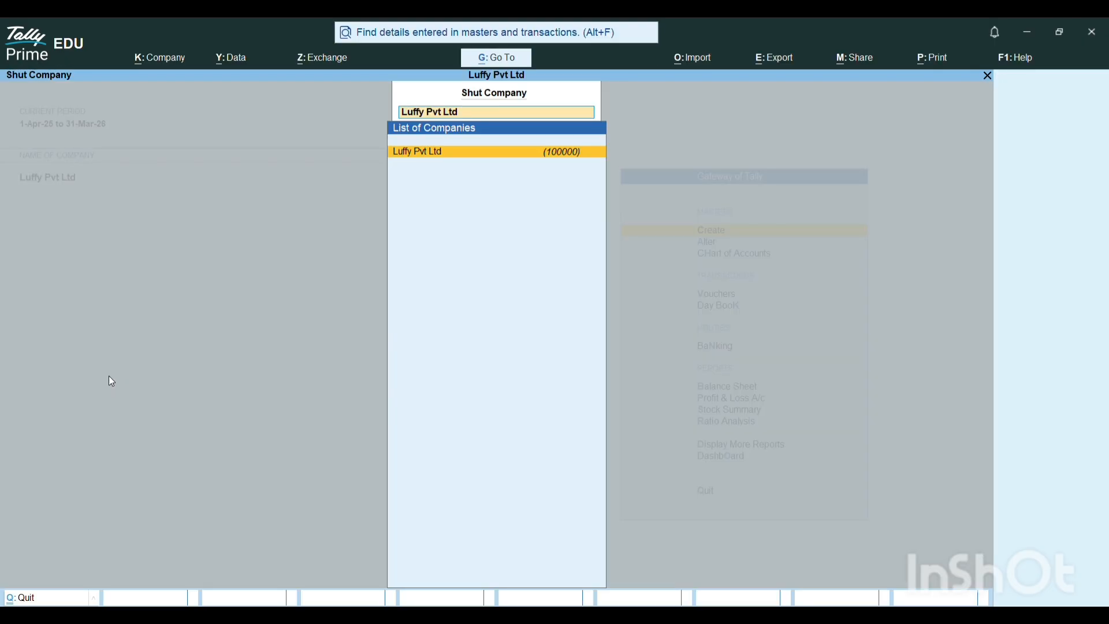
key("Return")
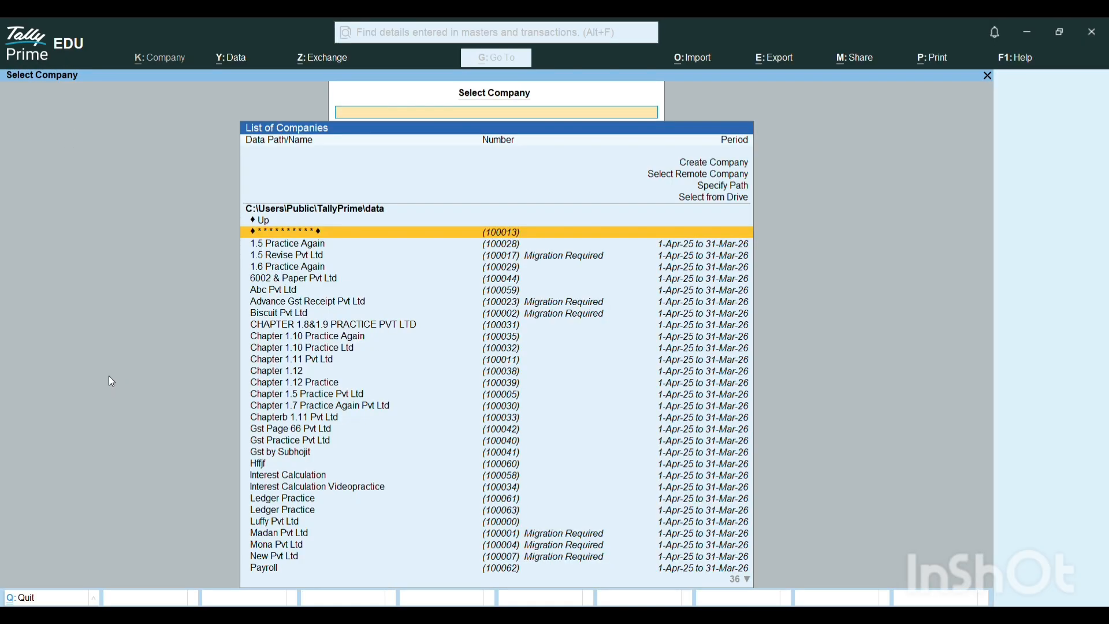
Step: Find and open the Purchase Video company from the company list
type("purch")
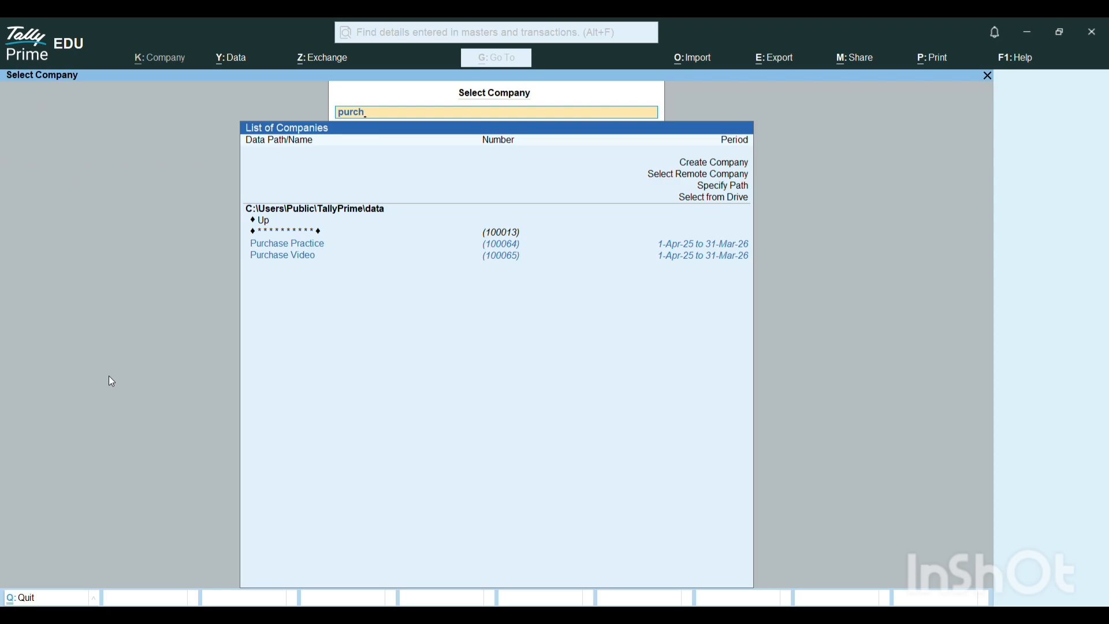
key("Down")
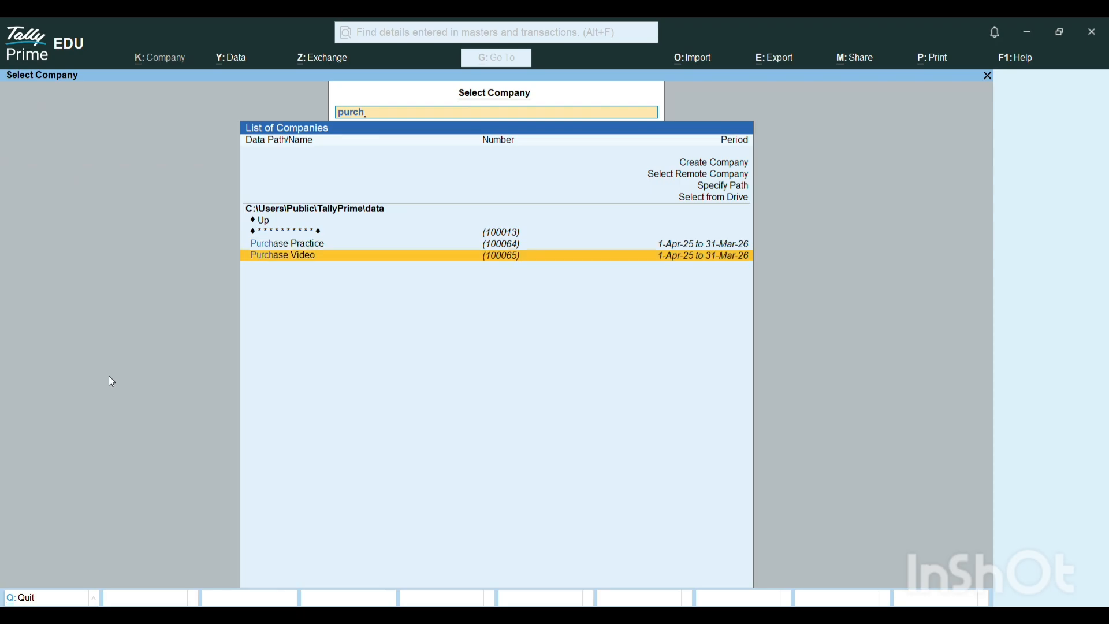
key("Return")
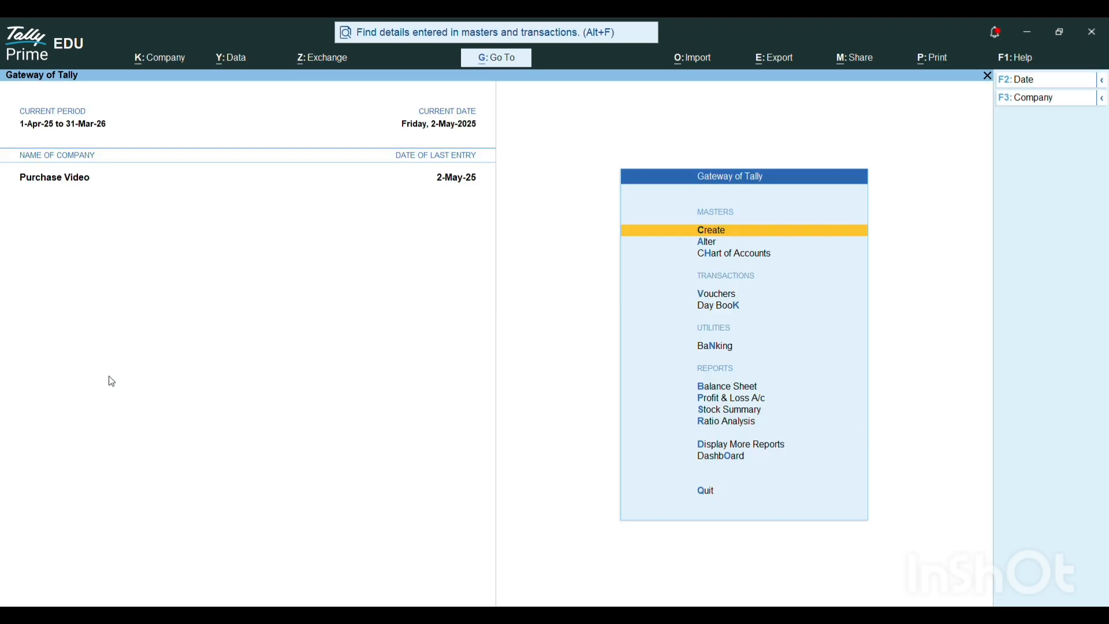
Step: Open voucher entry and start a new Sales voucher
key("Down")
key("Down")
key("Down")
key("Return")
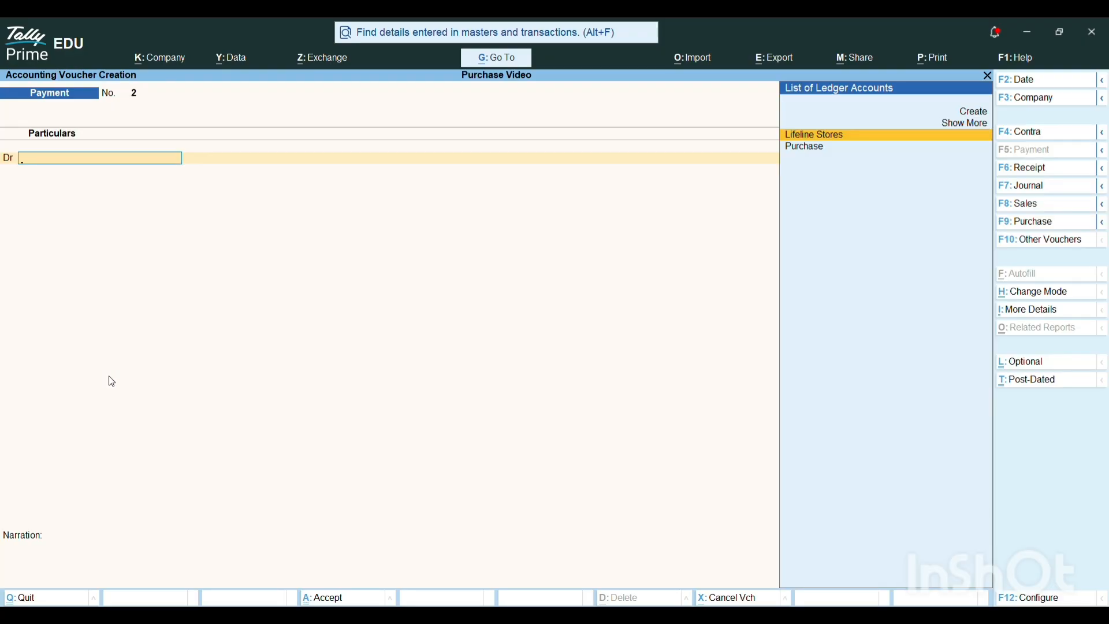
key("F8")
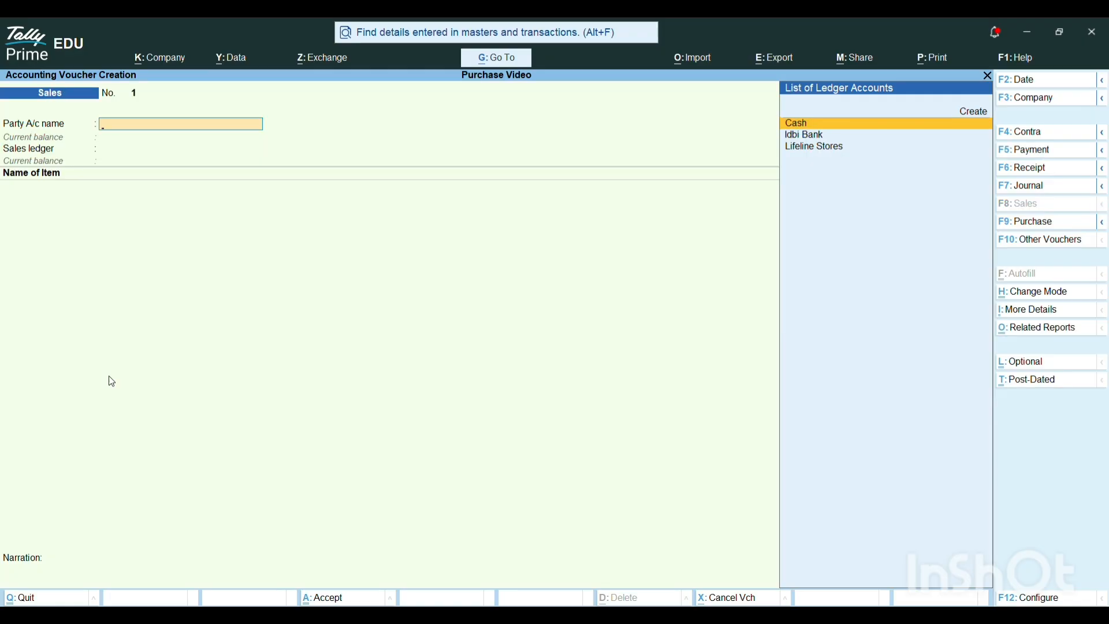
Step: Check the sale date in Question(sales).pdf and set the sales voucher's date to 1-Aug-25
key("alt+Tab")
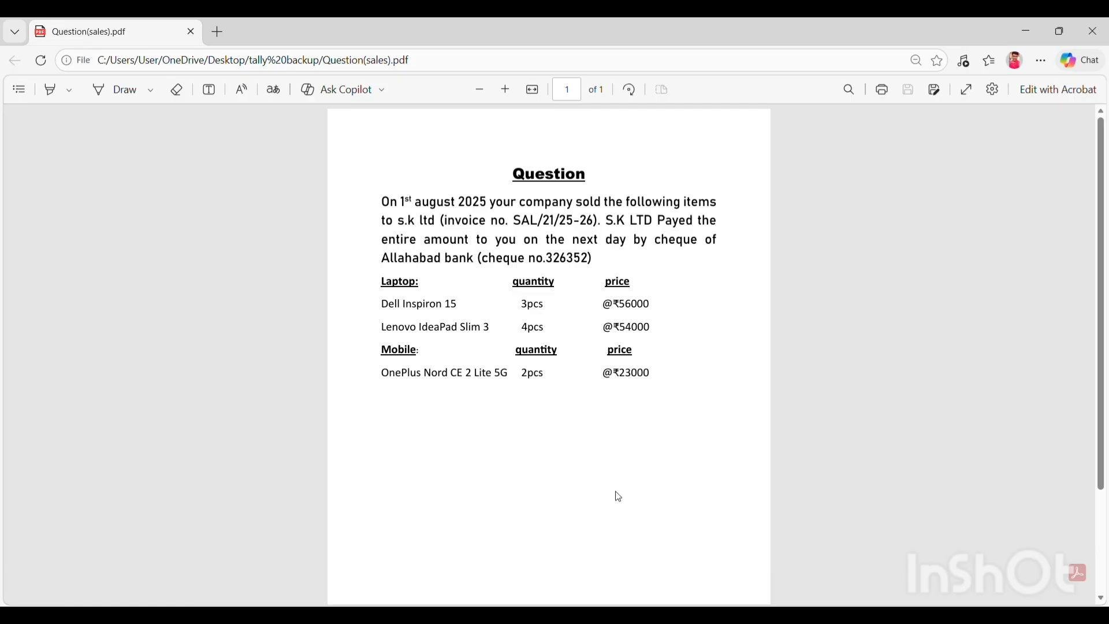
key("alt+Tab")
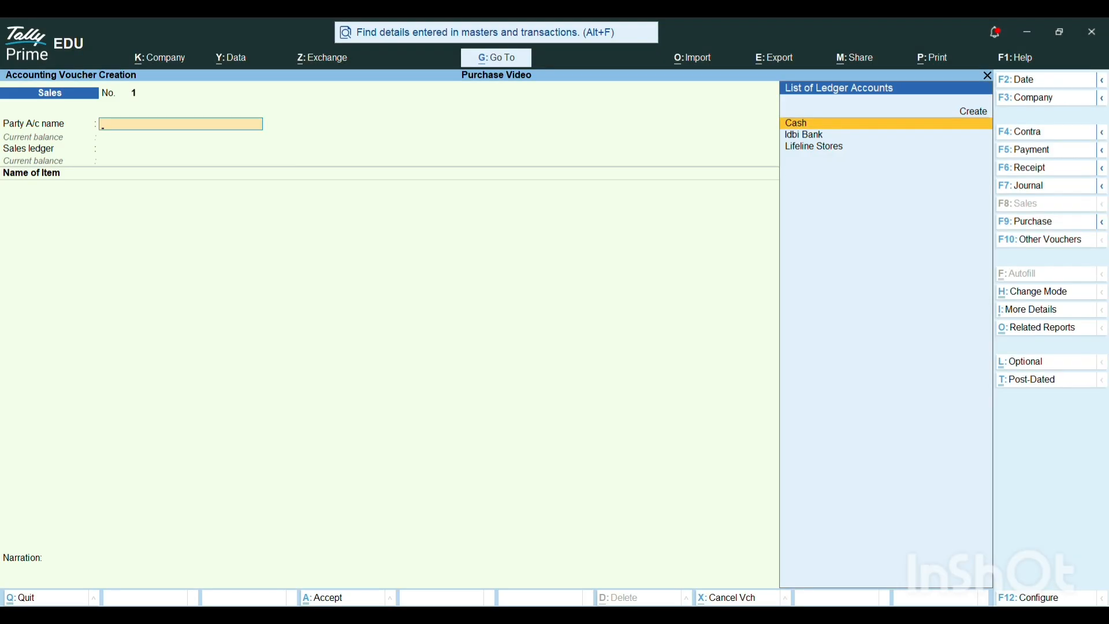
key("F2")
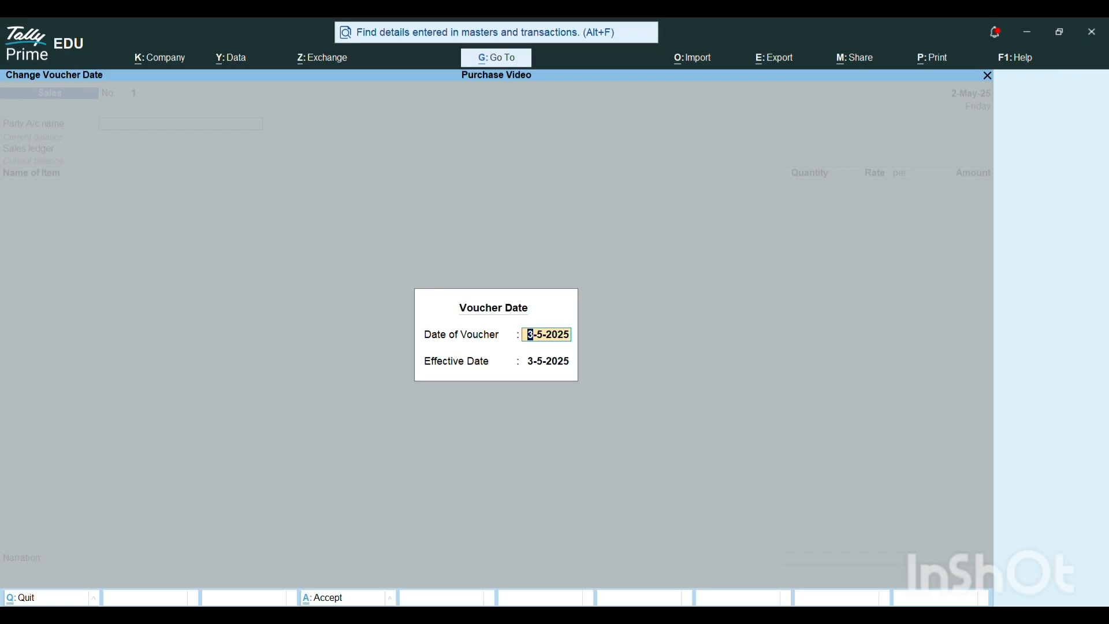
type("1/")
key("Return")
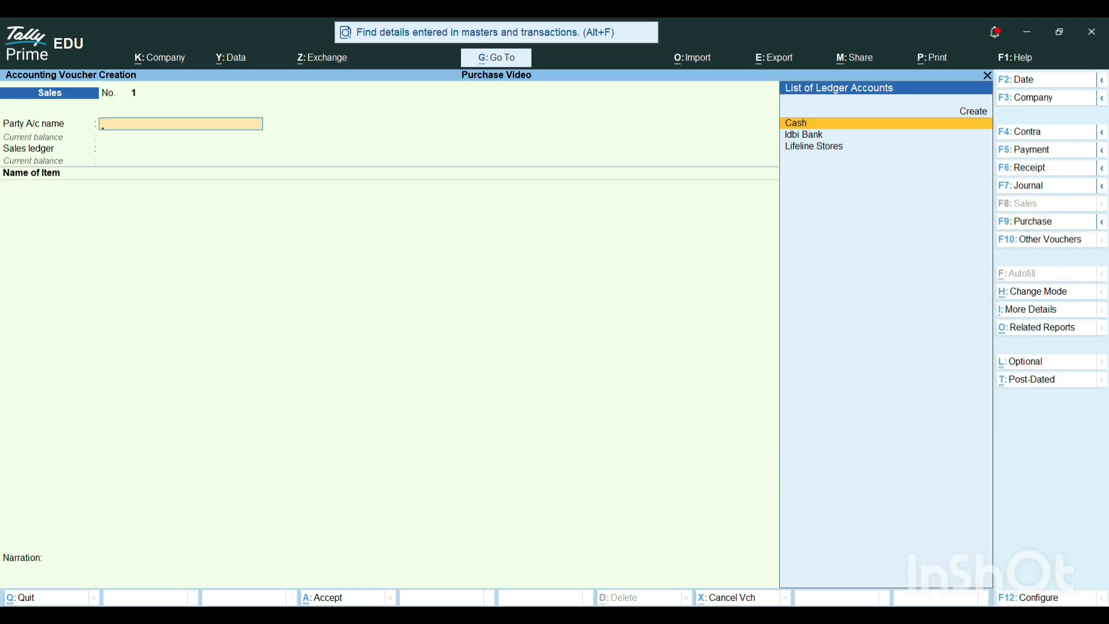
Step: Create the party ledger S.K Ltd under Sundry Debtors, keep the remaining defaults and save it as the voucher's party account
key("alt+c")
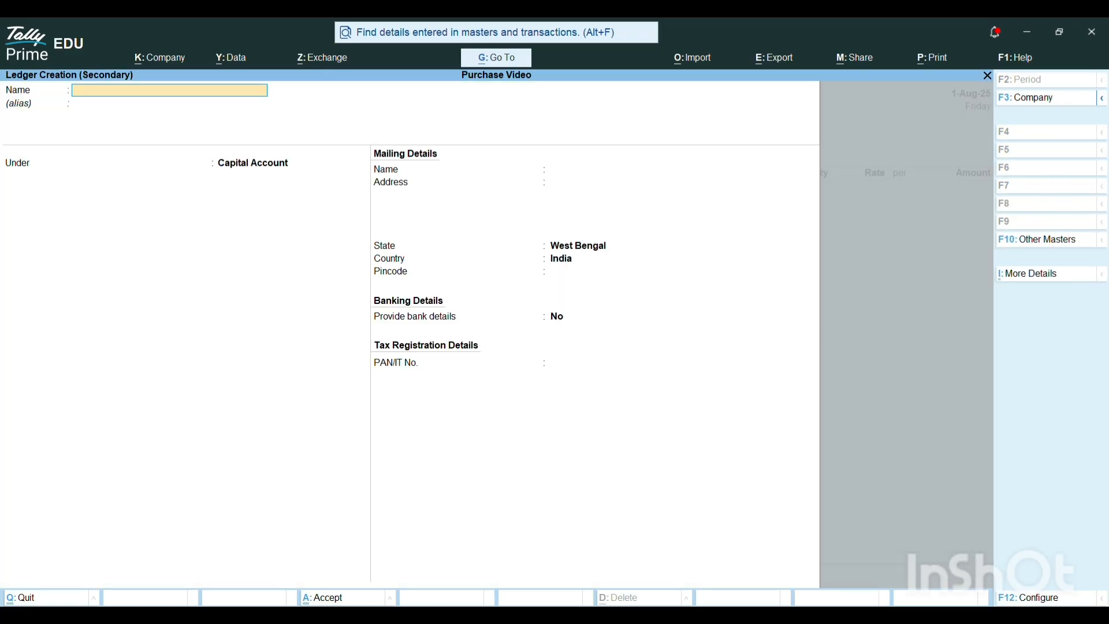
key("alt+Tab")
key("alt+Tab")
type("S.K Ltd")
key("Return")
key("Return")
type("Deb")
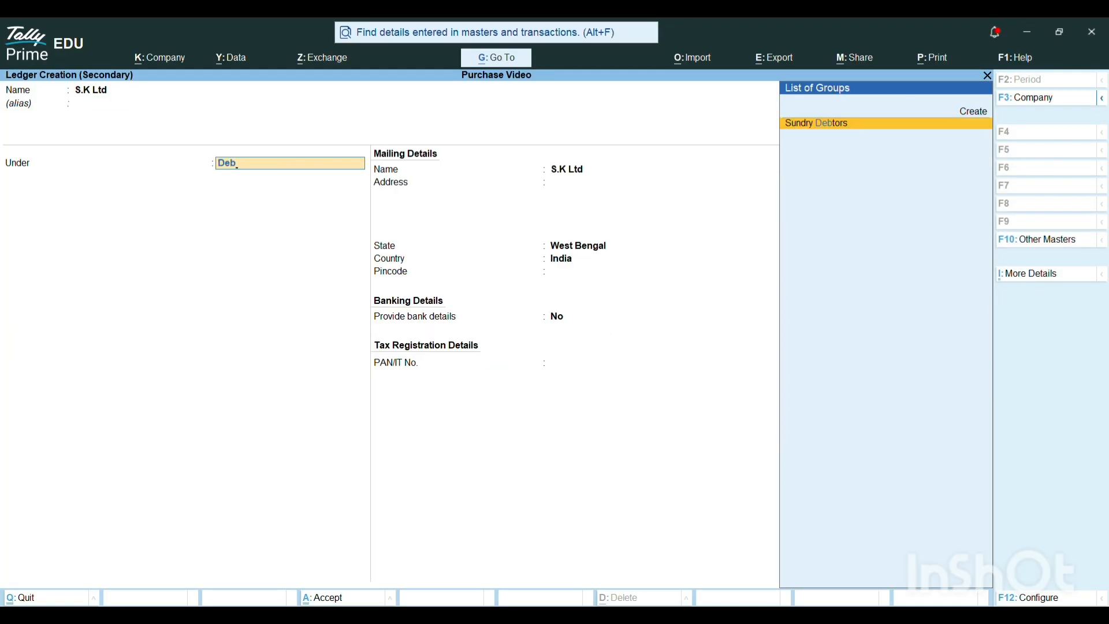
key("Return")
key("Return")
key("Return")
key("Return")
key("Return")
key("Return")
key("Return")
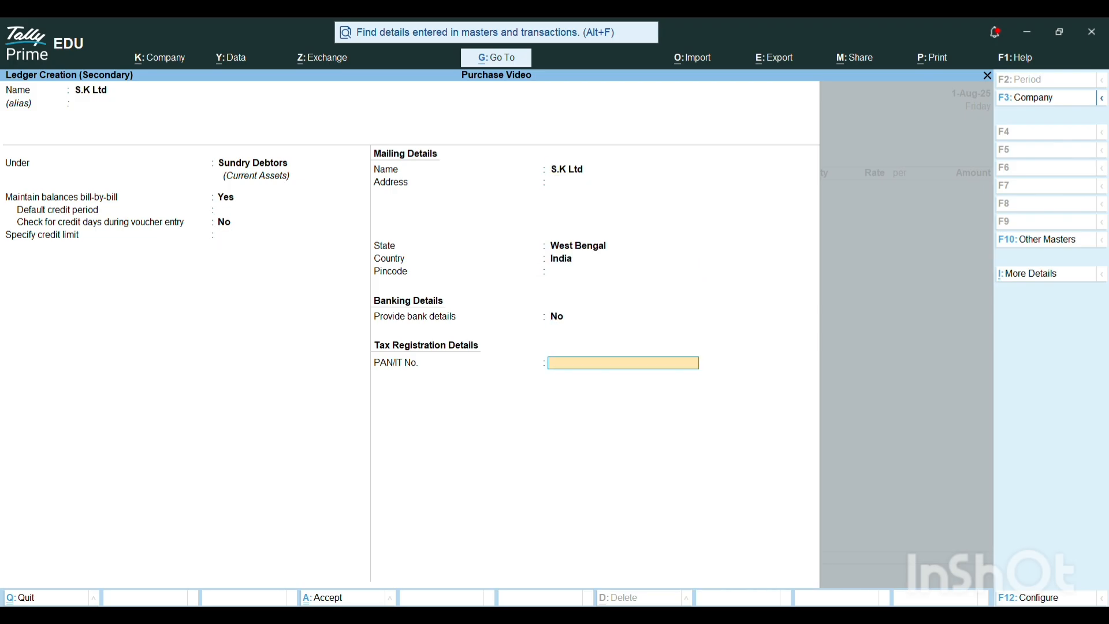
key("Return")
key("Return")
Step: Accept the dispatch and party details for S.K Ltd without filling in anything
key("Return")
key("Return")
key("Return")
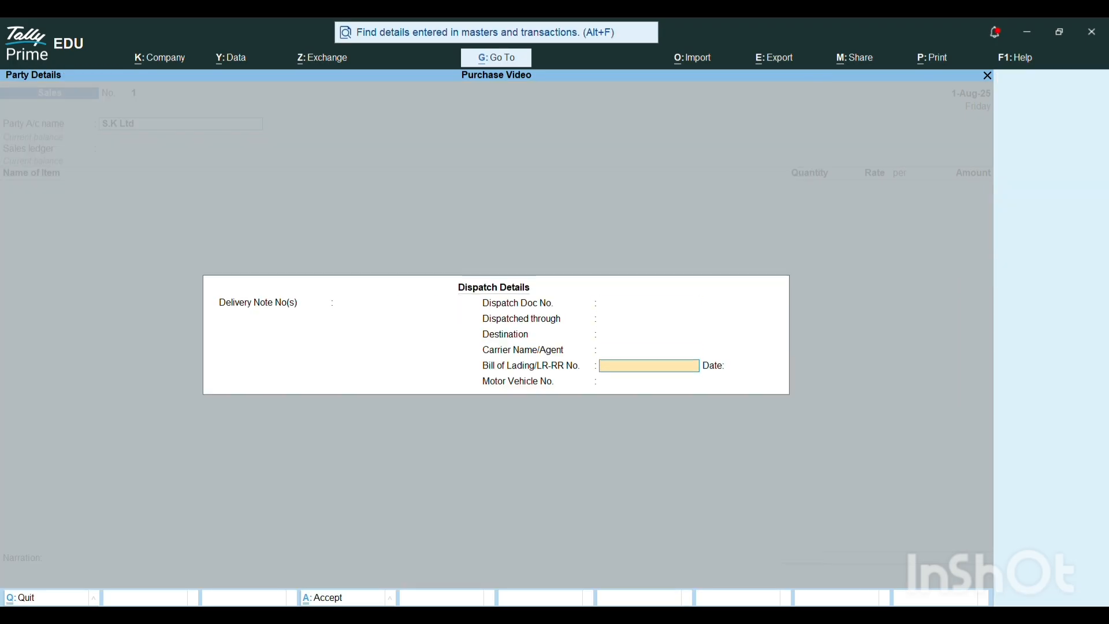
key("Return")
key("Return")
key("Return")
key("Return")
key("Return")
key("Return")
key("Return")
key("Return")
key("Return")
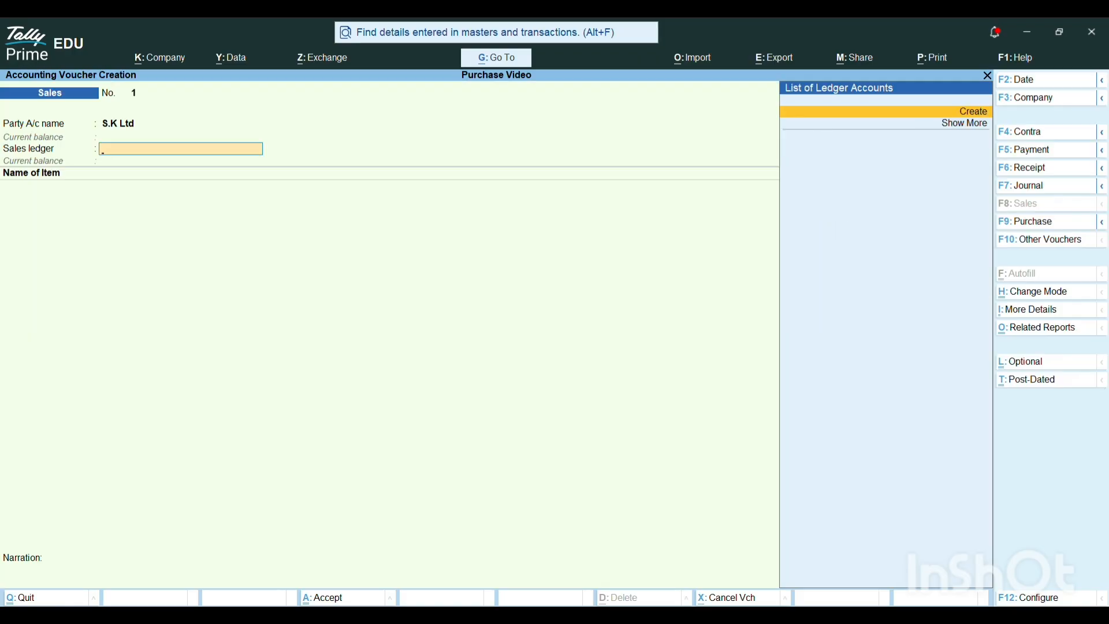
Step: Create a ledger named Sales under Sales Accounts and use it as the voucher's sales ledger
key("alt+c")
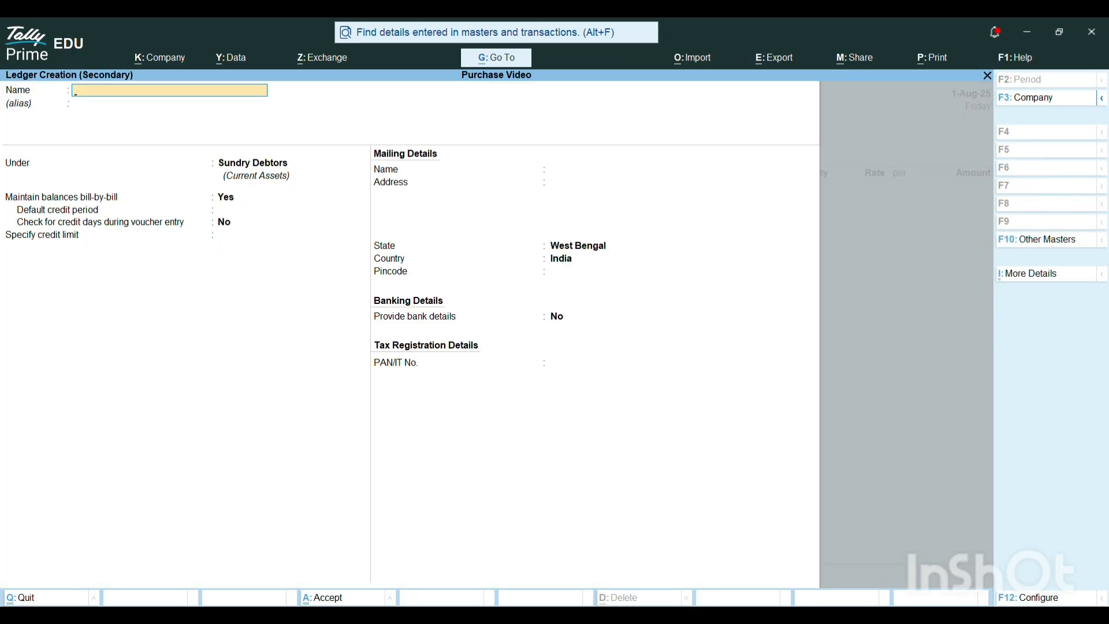
type("Sales")
key("Return")
type("Sales")
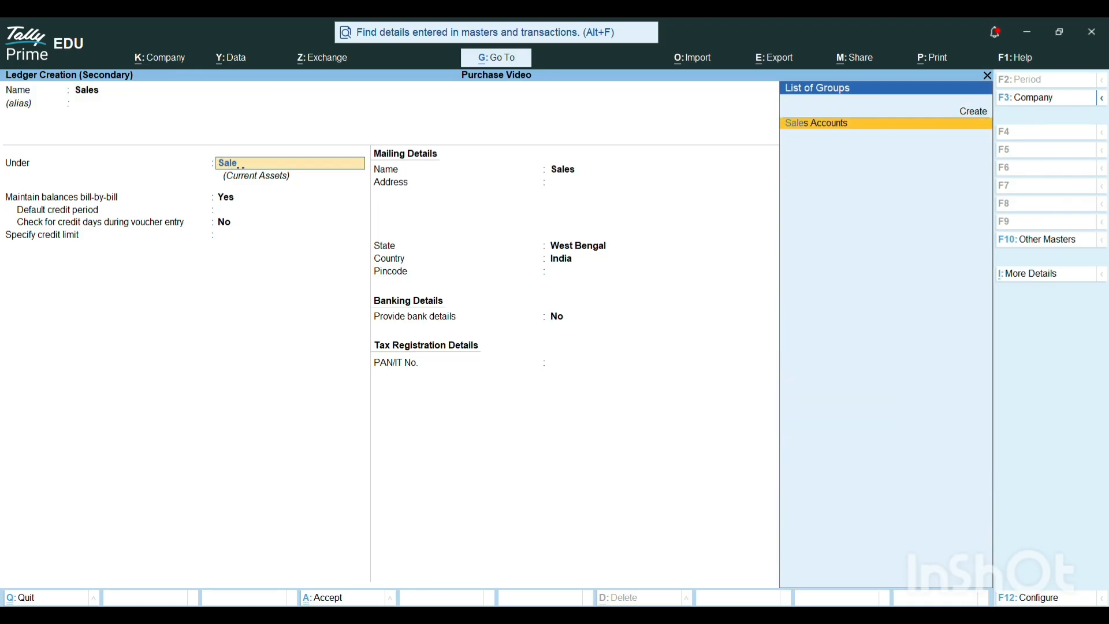
key("Return")
key("Return")
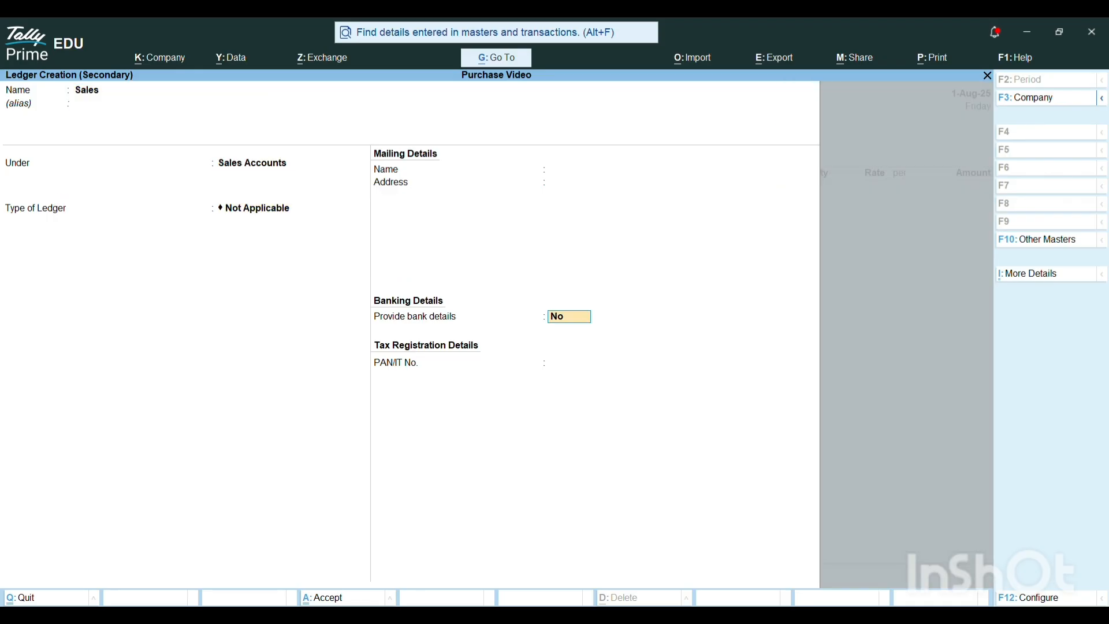
key("Return")
key("Return")
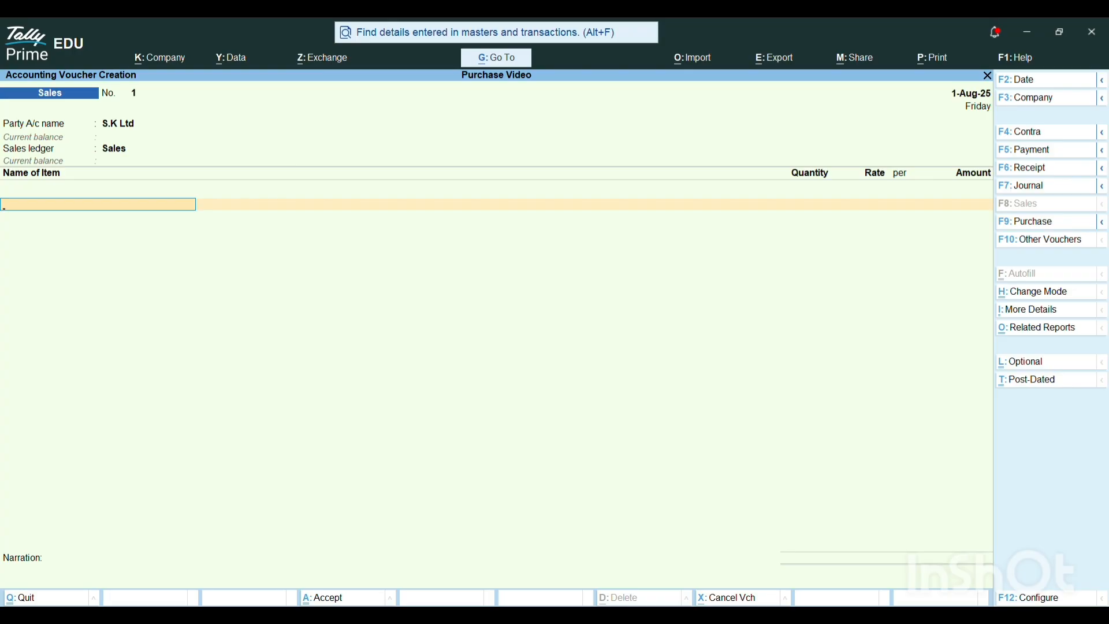
Step: Check the items in the question PDF, then add Dell Inspiron 15 to the voucher with Dumdum as its godown
key("alt+Tab")
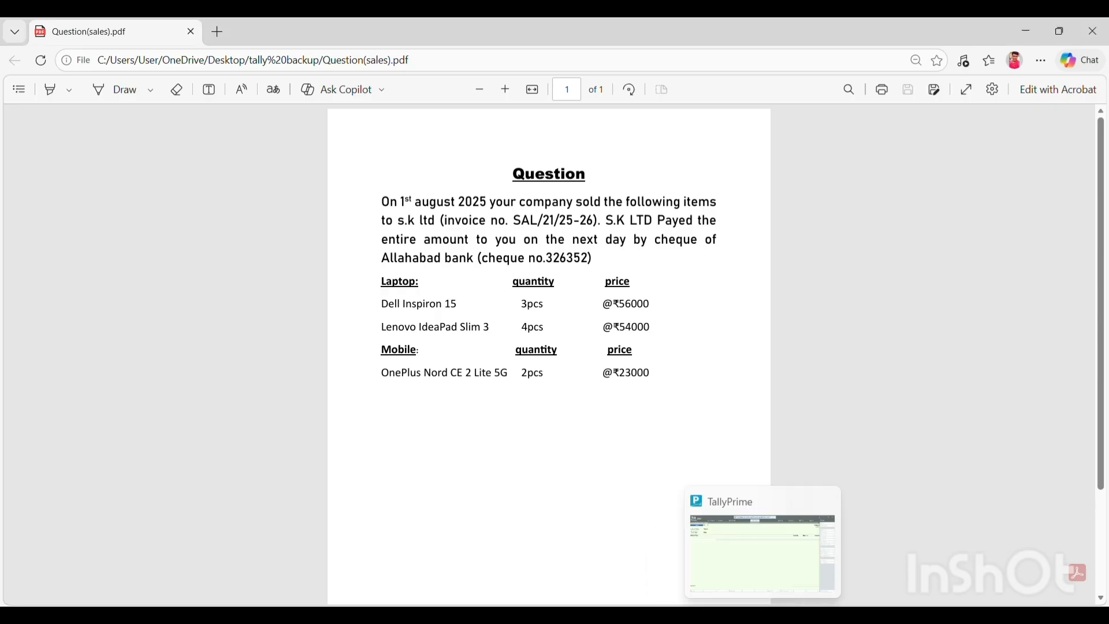
left_click(763, 615)
type("D")
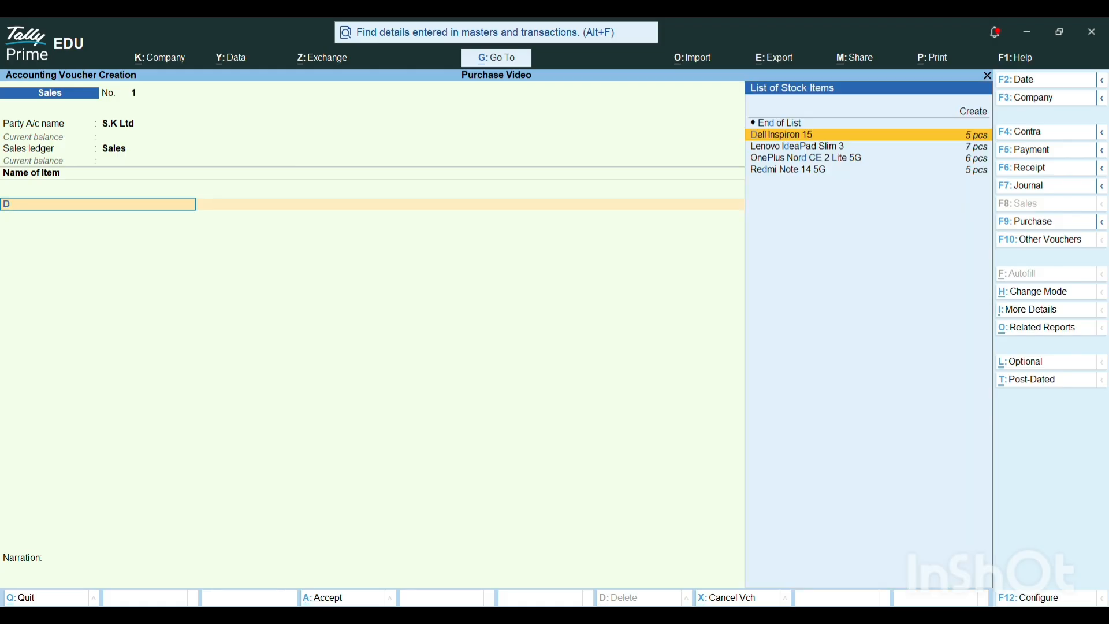
type("e")
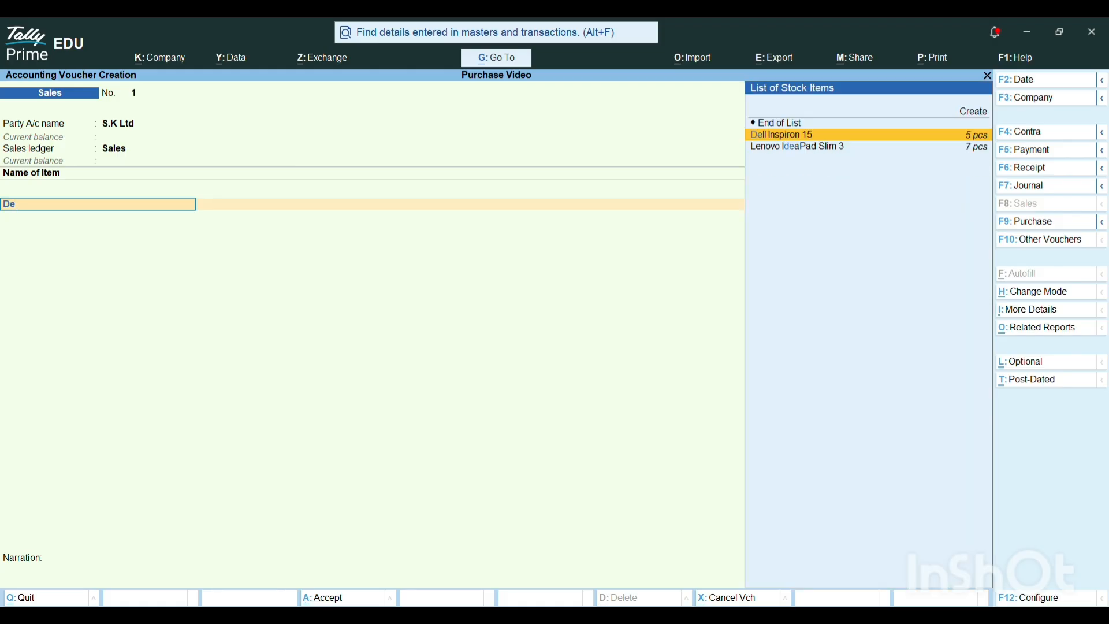
key("Return")
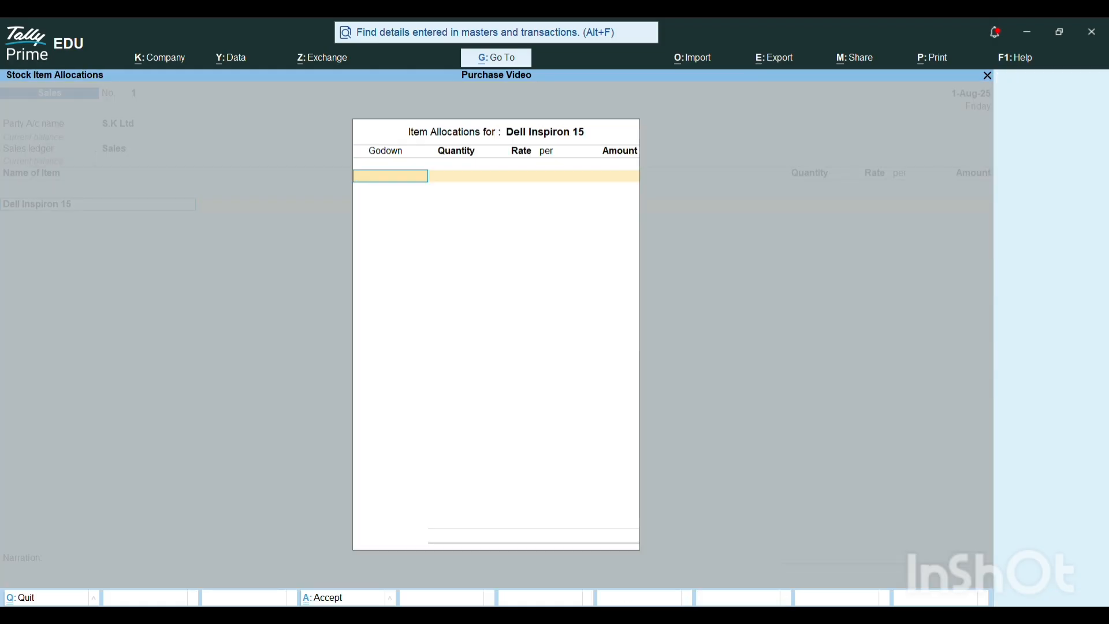
type("Du")
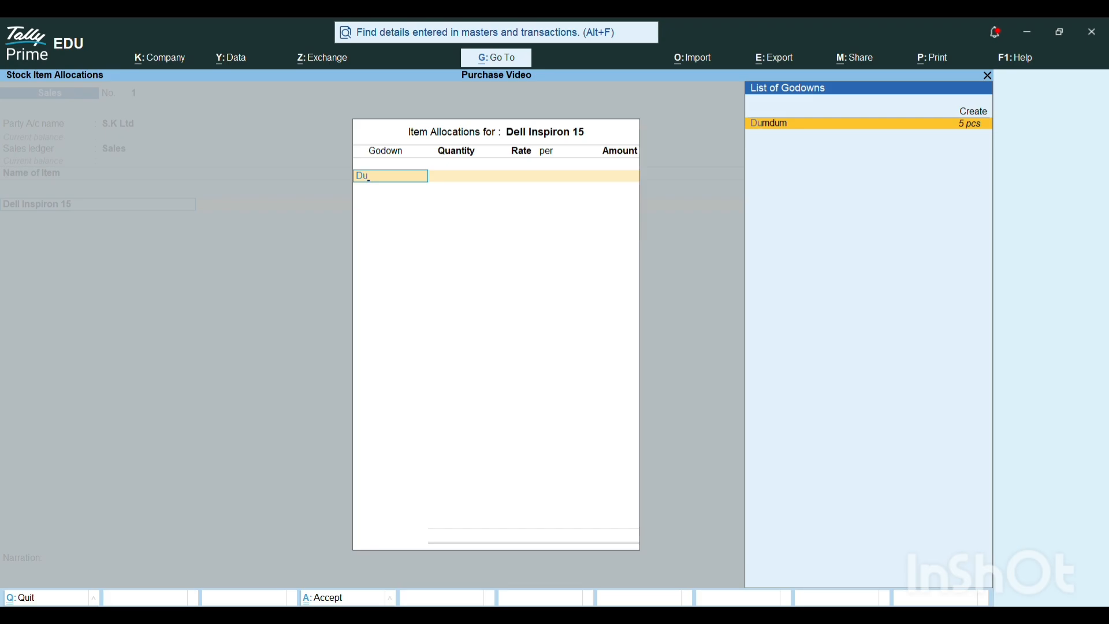
key("Return")
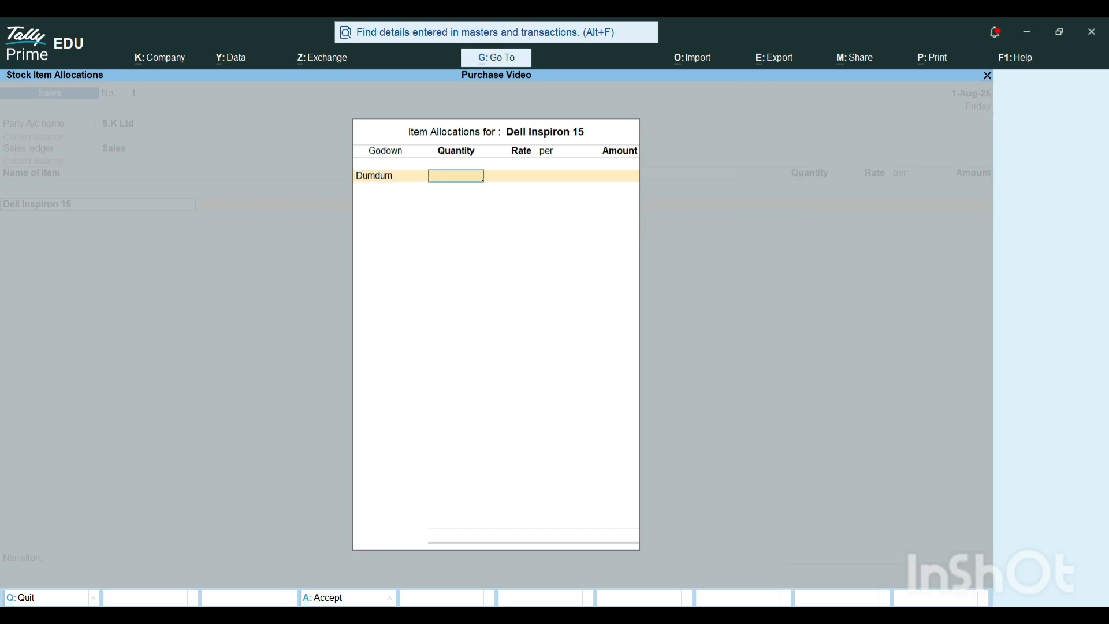
Step: Allocate 3 pcs of Dell Inspiron 15 at a rate of 56000 and finish the item's allocation
key("alt+Tab")
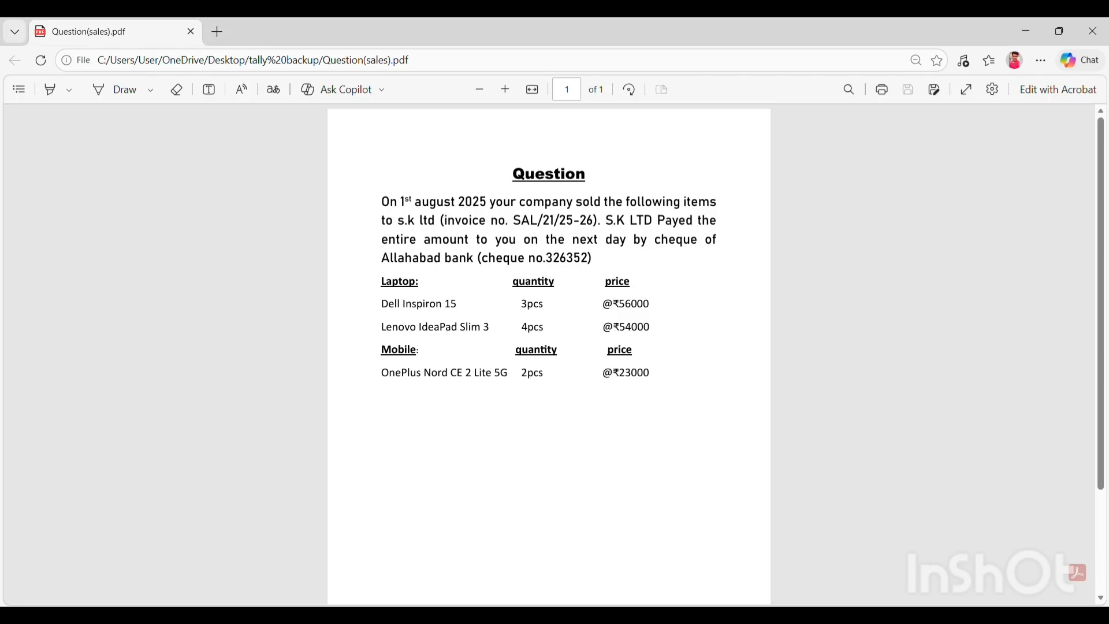
key("alt+Tab")
type("3")
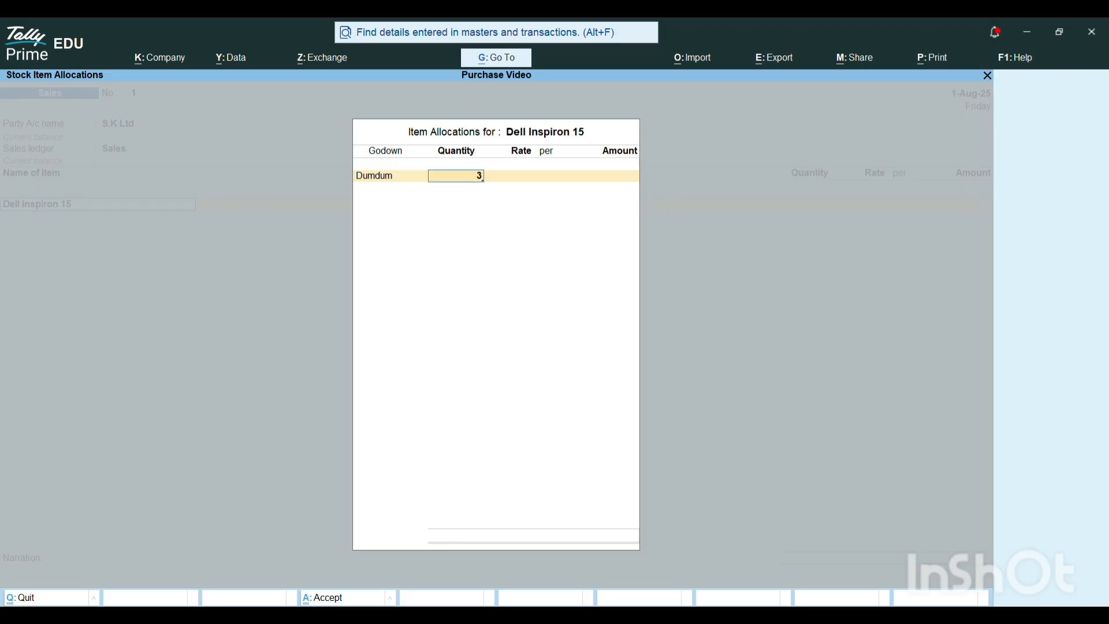
key("Return")
type("56000")
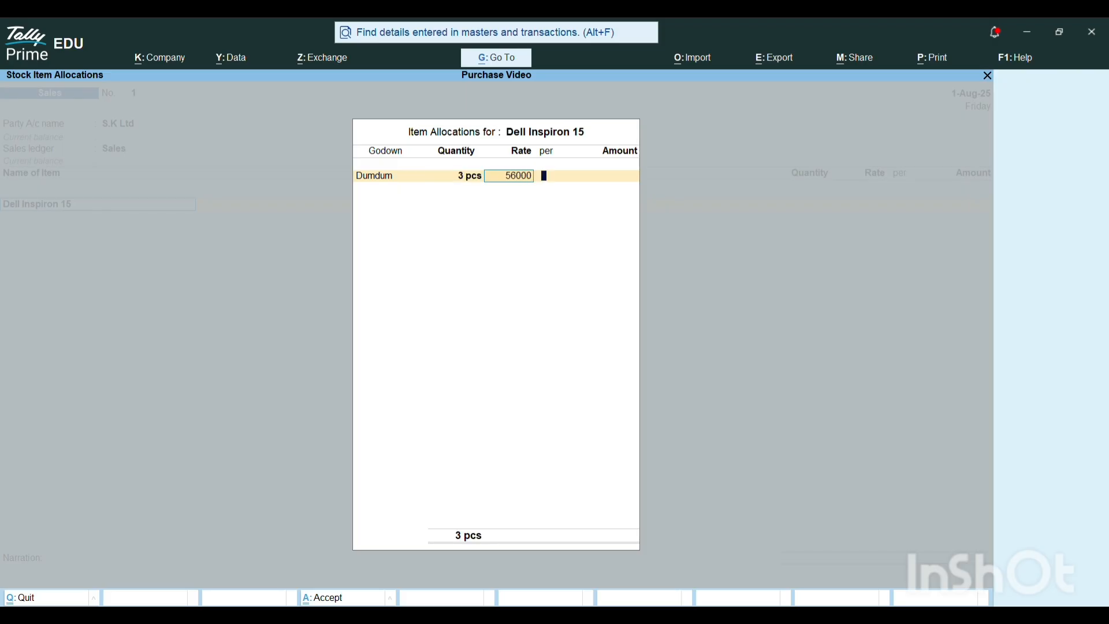
key("Return")
key("Return")
key("Return")
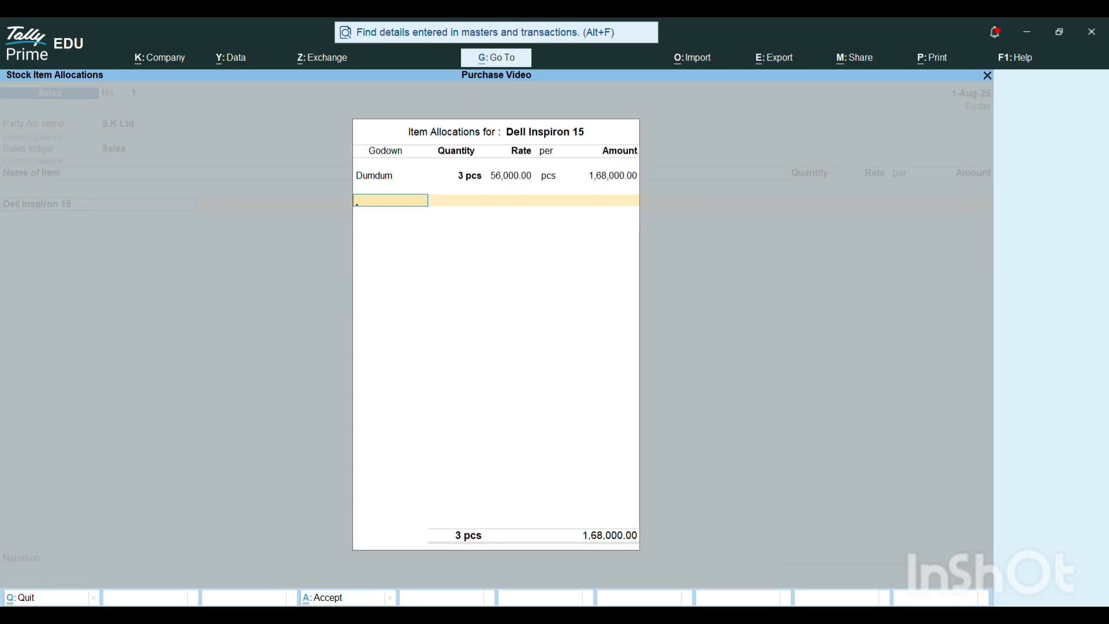
key("Return")
key("Return")
Step: Add Lenovo IdeaPad Slim 3 from the Dumdum godown with 4 pcs at a rate of 54000
key("alt+Tab")
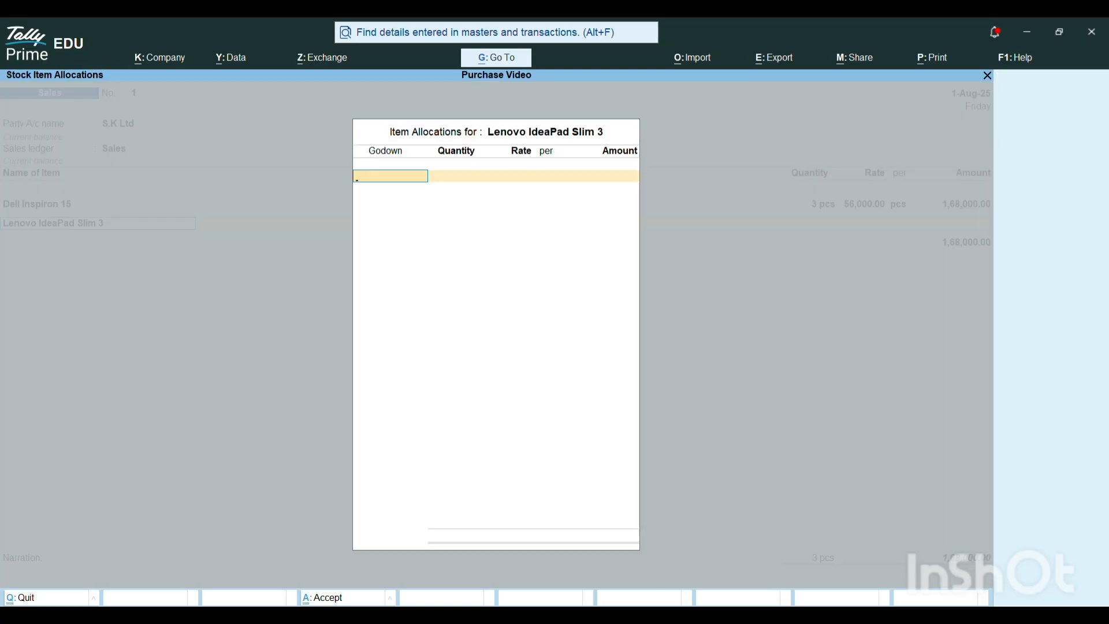
key("alt+Tab")
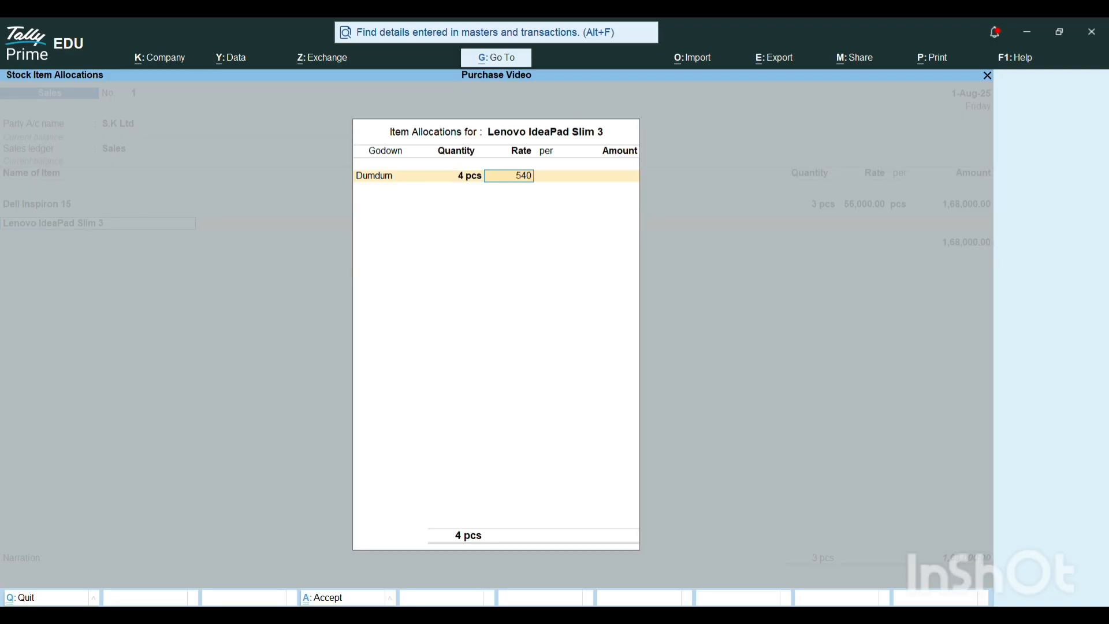
type("00")
key("Return")
key("Return")
key("Return")
key("Return")
key("Return")
Step: Check the question PDF, then add OnePlus Nord CE 2 Lite 5G from the Dumdum godown with 2 pcs at a rate of 23000
key("alt+Tab")
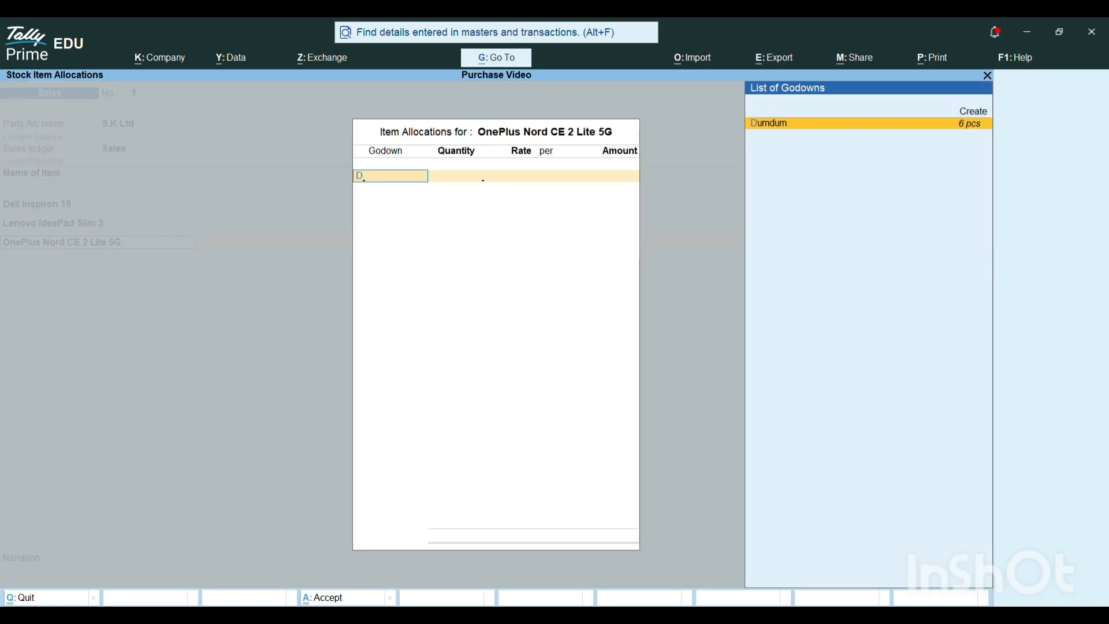
key("Return")
type("2")
key("Return")
type("23000")
key("Return")
key("Return")
key("Return")
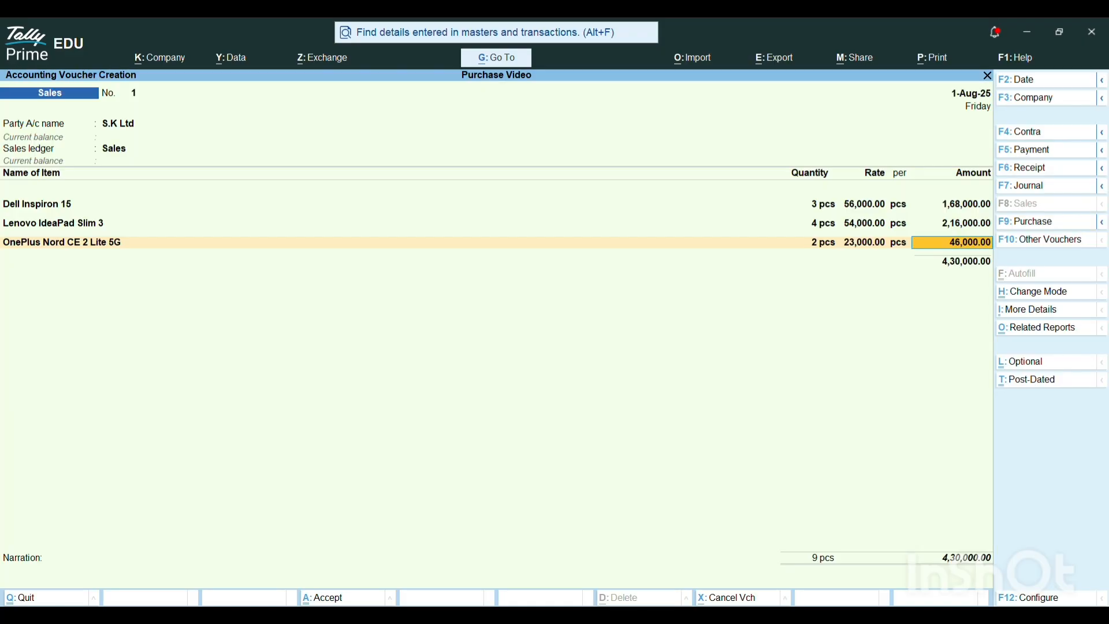
Step: End the item list, set S.K Ltd's new bill reference to the invoice number copied from the question PDF, and save the Sales voucher
key("Return")
key("Return")
key("Return")
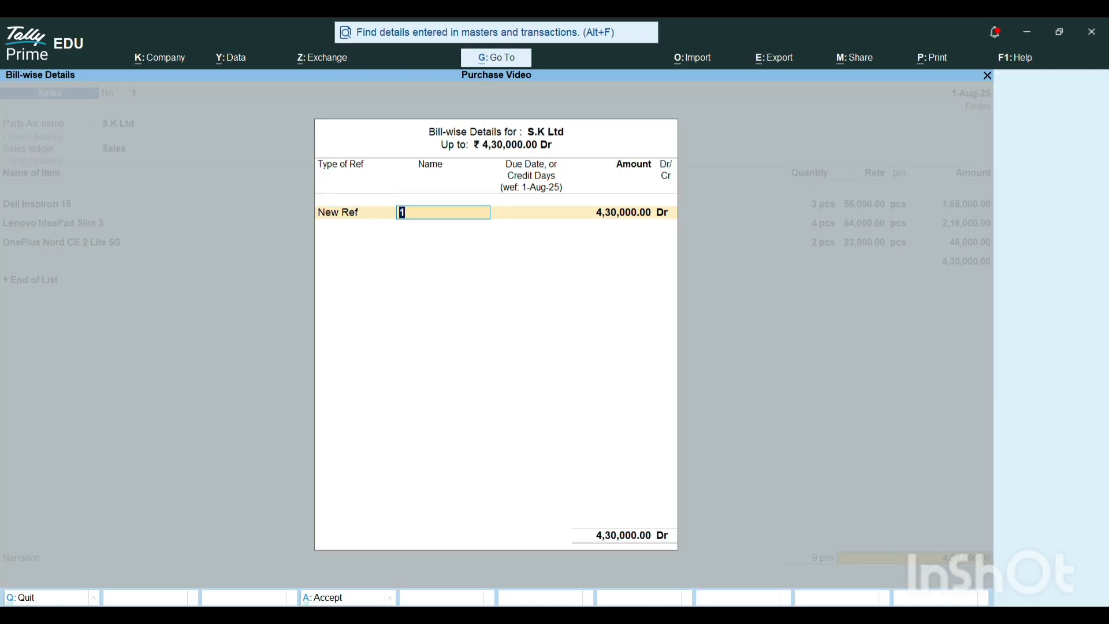
key("alt+Tab")
left_click_drag(510, 219, 595, 220)
key("alt+Tab")
key("ctrl+alt+v")
key("Return")
key("Return")
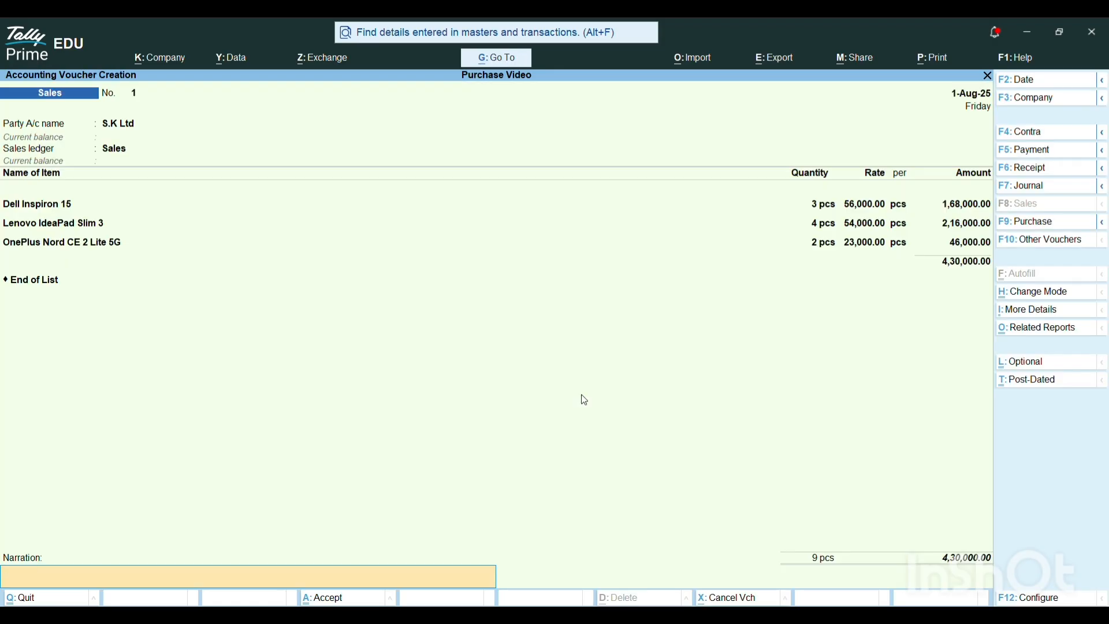
key("Return")
key("Return")
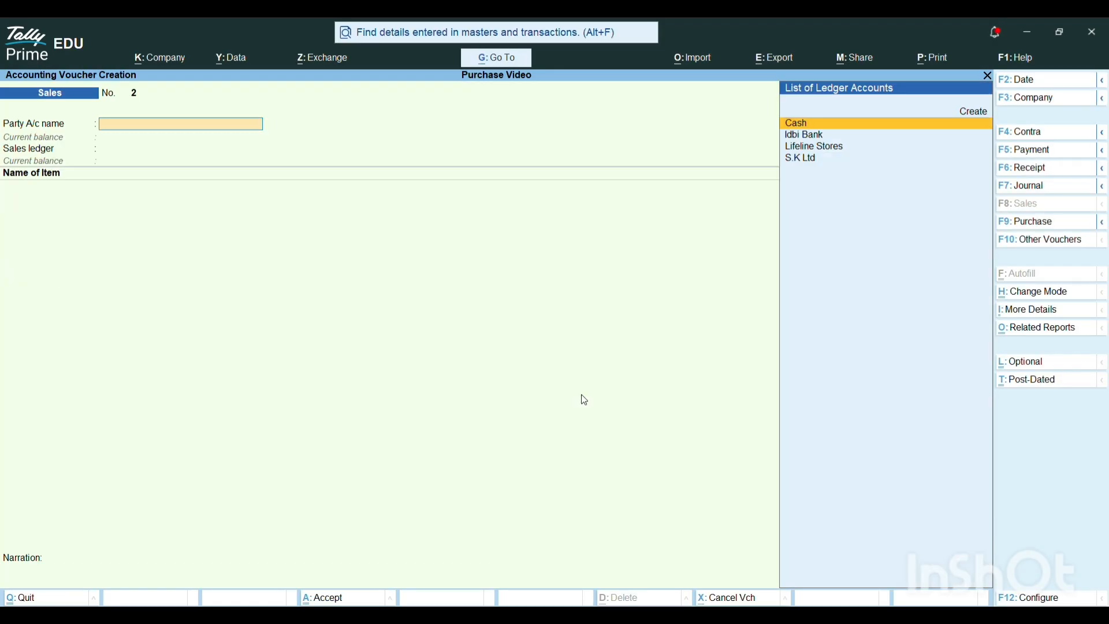
Step: Check the payment details in the question PDF, then start a Receipt voucher dated 2-Aug-25
key("alt+Tab")
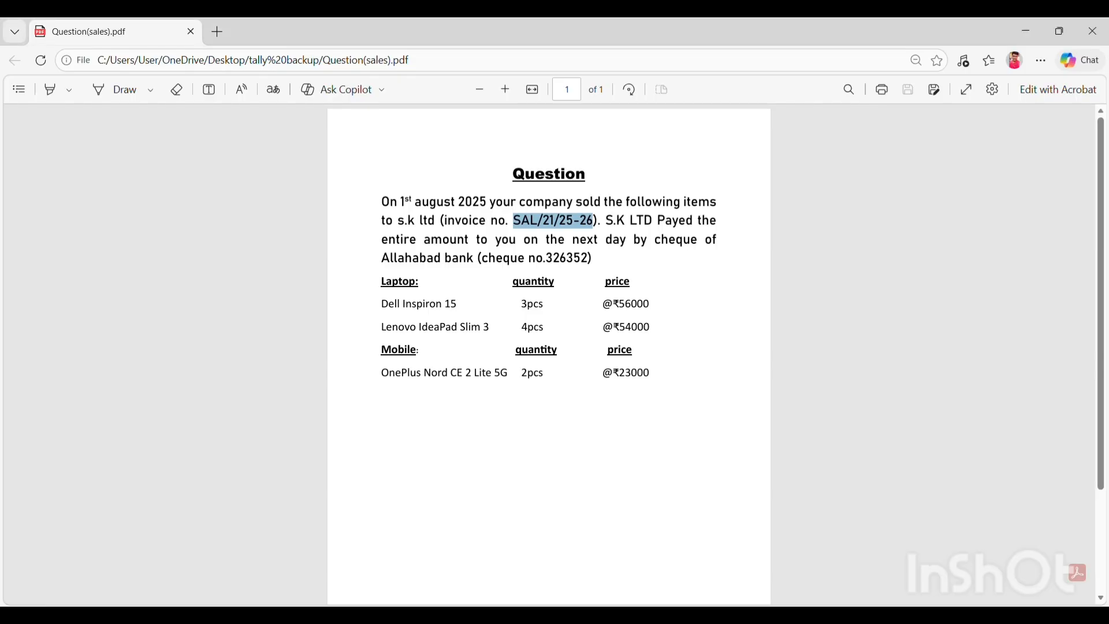
key("alt+Tab")
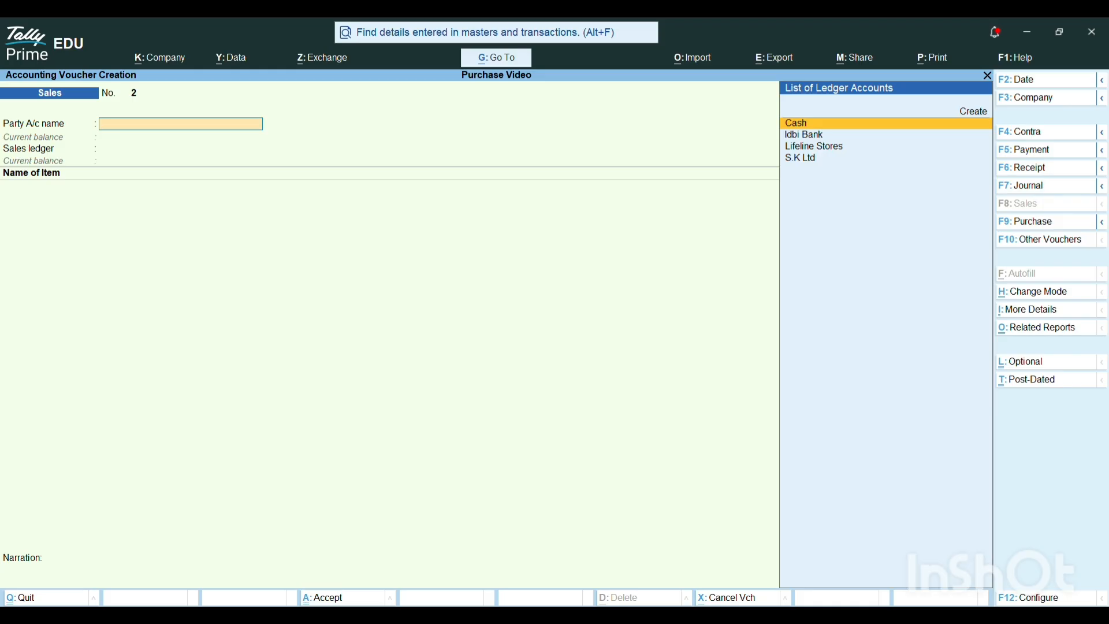
key("F6")
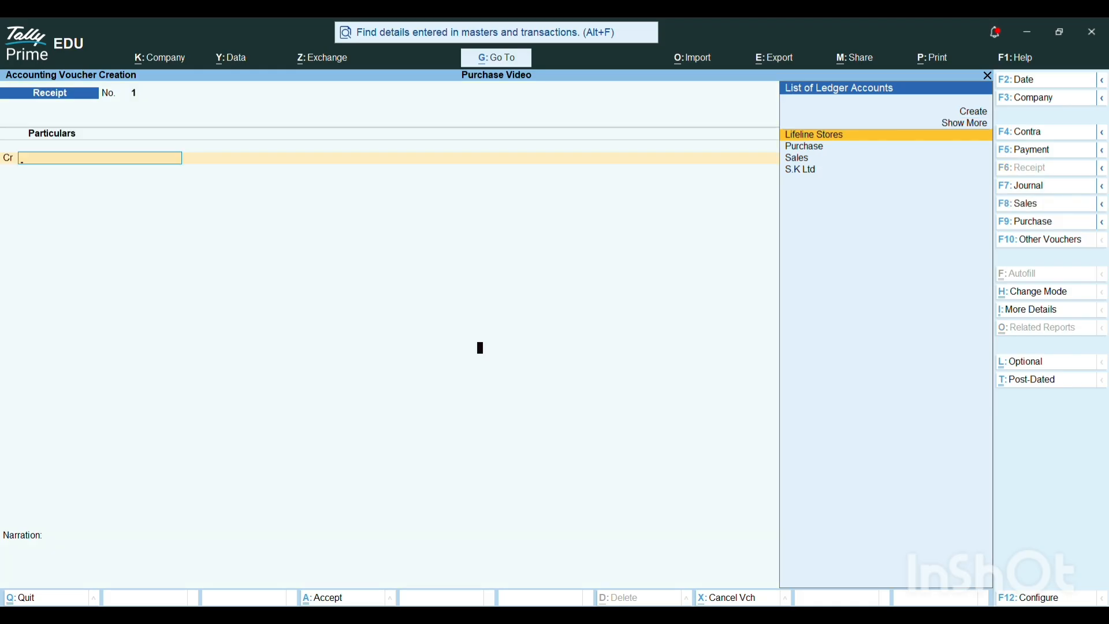
key("F2")
type("2/8")
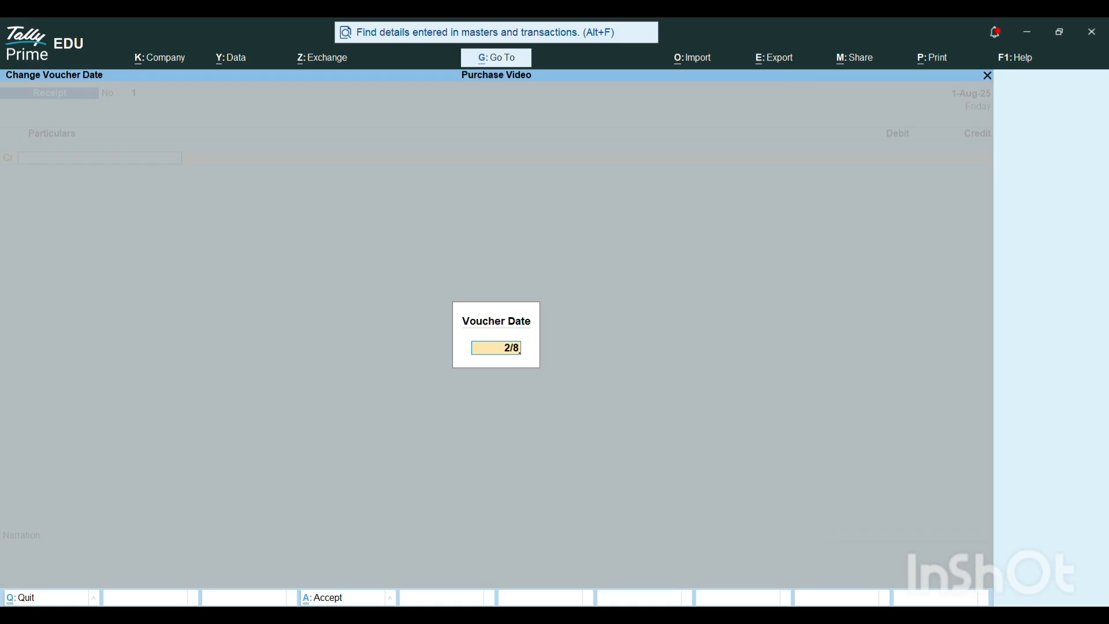
key("Return")
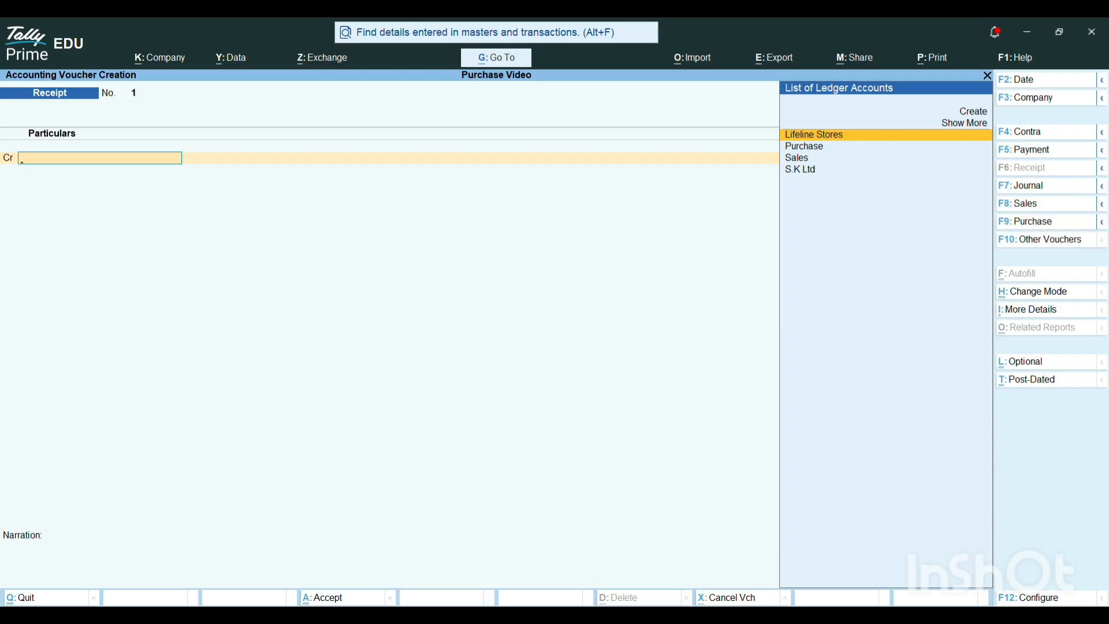
Step: Credit S.K Ltd with 430000 in the Receipt voucher and allocate it as Agst Ref to the pending sales invoice
key("Down")
key("Down")
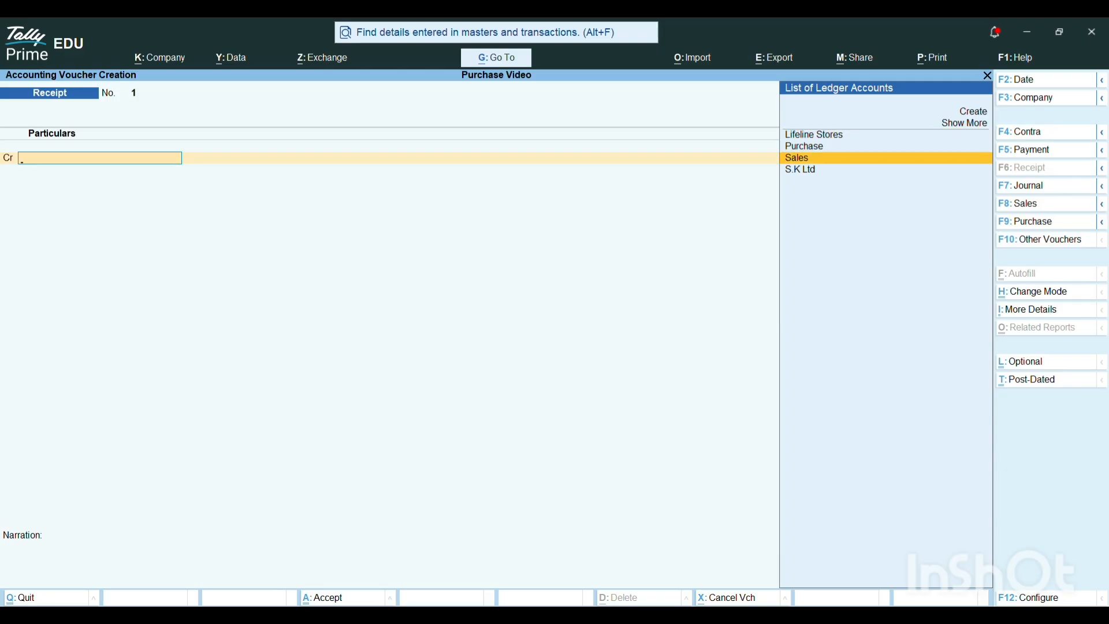
key("Down")
key("Return")
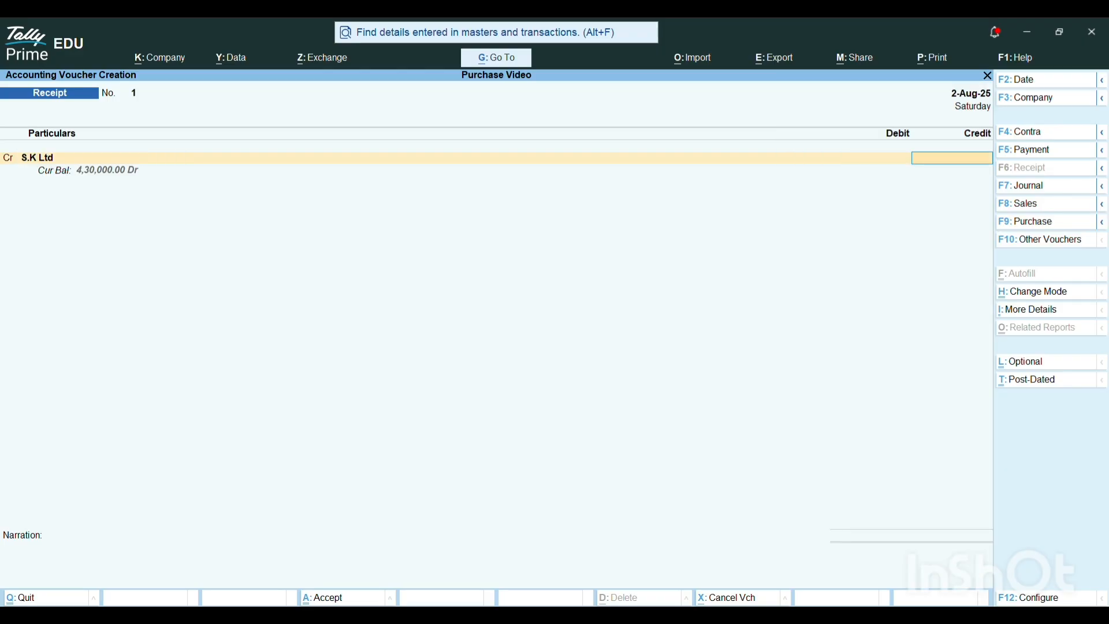
type("430000")
key("Return")
key("Return")
key("Return")
key("Return")
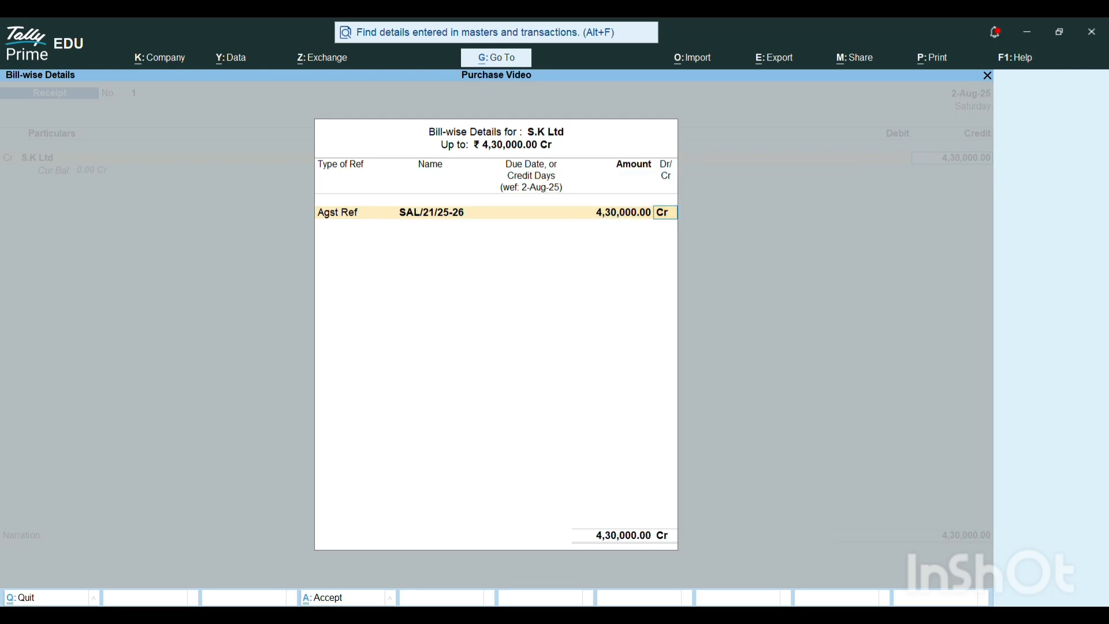
key("Return")
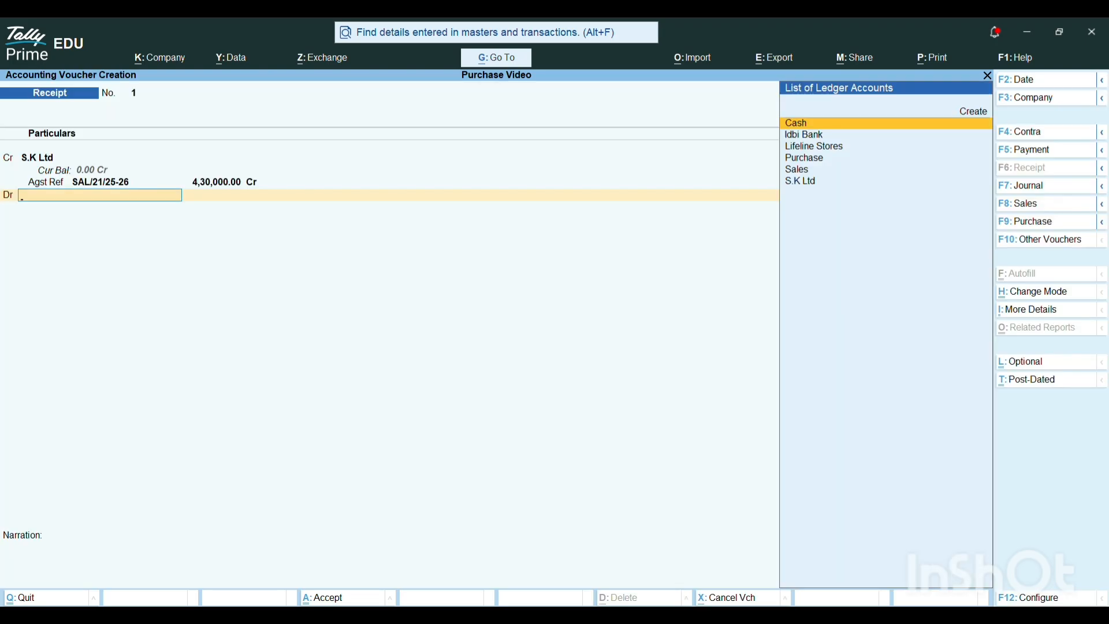
Step: Debit Idbi Bank with the full 4,30,000.00 and keep Cheque/DD as the transaction type
key("Down")
key("Return")
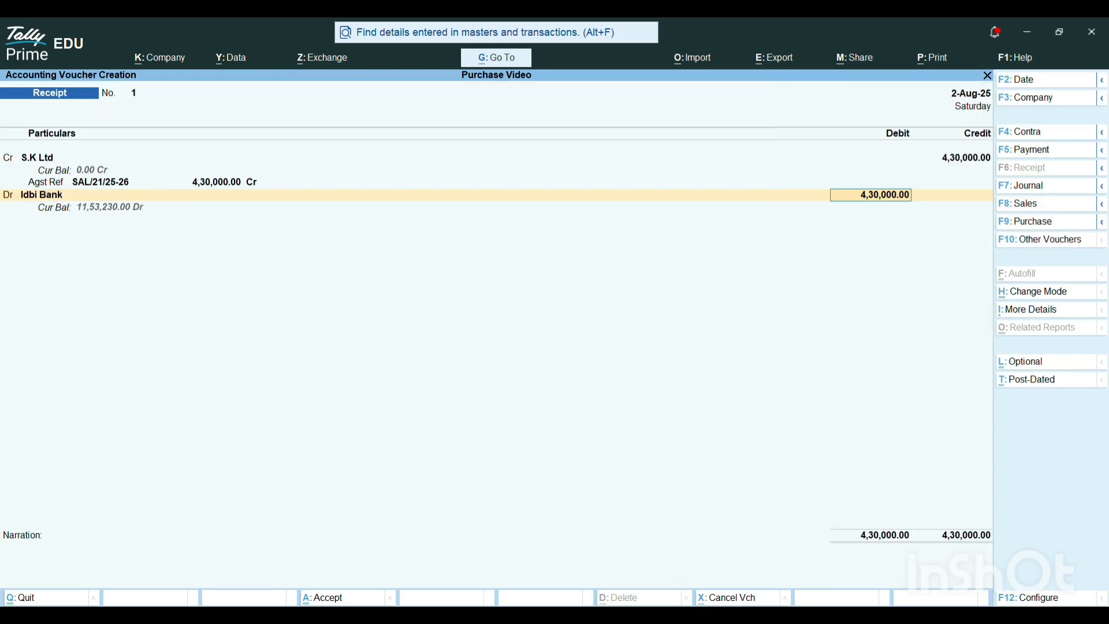
key("Return")
key("Return")
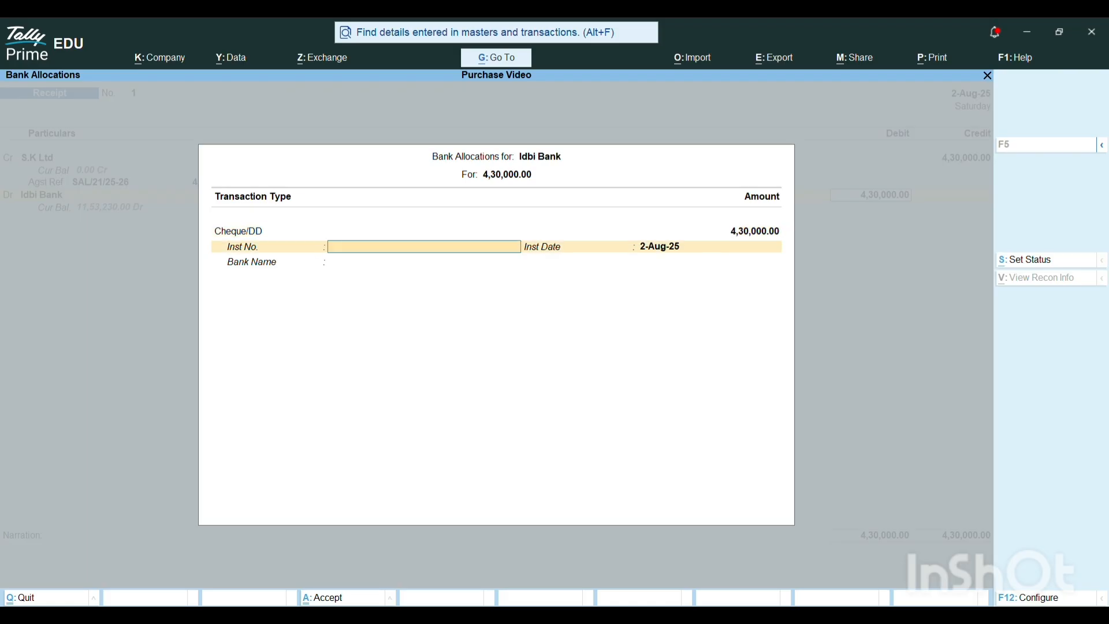
Step: Copy the cheque number from the question PDF into the bank allocation's instrument number
left_click(699, 618)
double_click(561, 257)
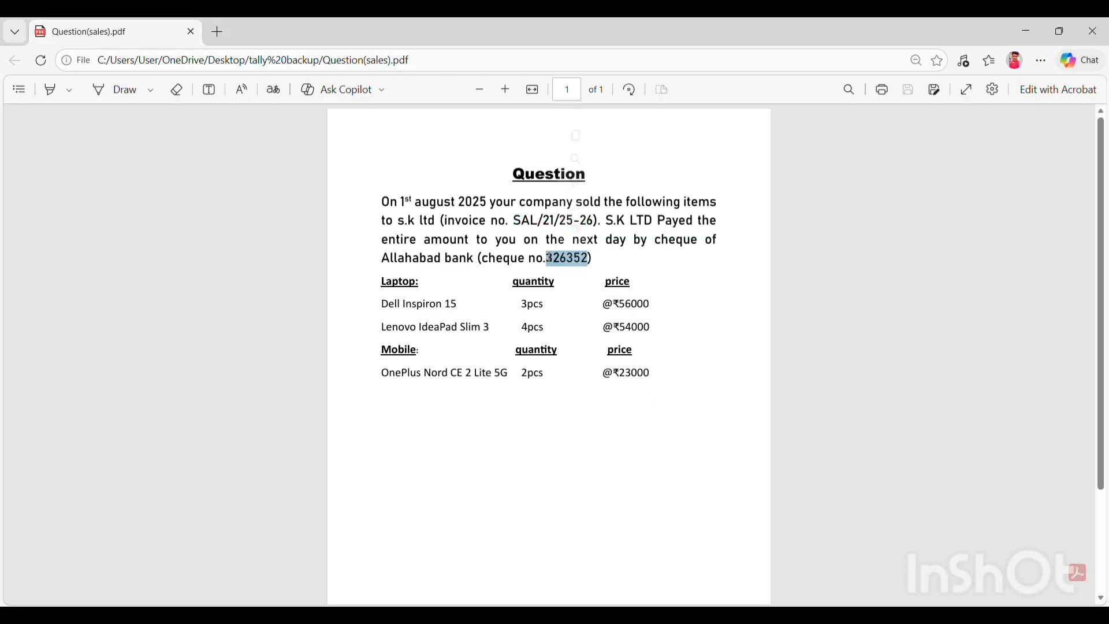
key("ctrl+c")
key("alt+Tab")
key("ctrl+alt+v")
key("Return")
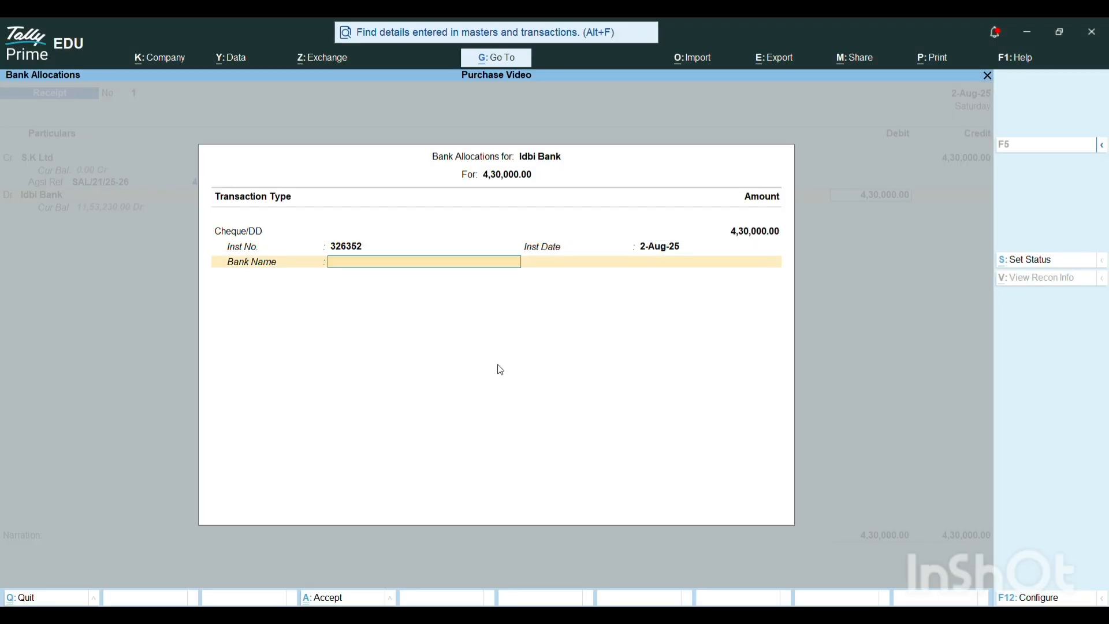
Step: Specify Allahabad Bank as the issuing bank's name and finish the bank allocation
key("Down")
key("Return")
type("Alla")
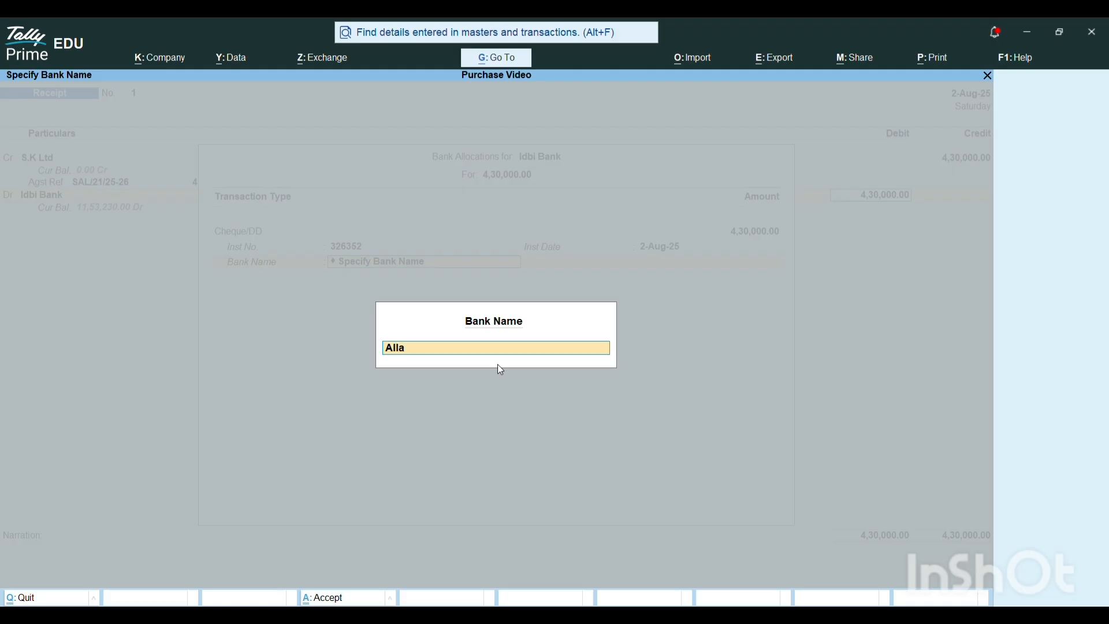
type("habad Bank")
key("Return")
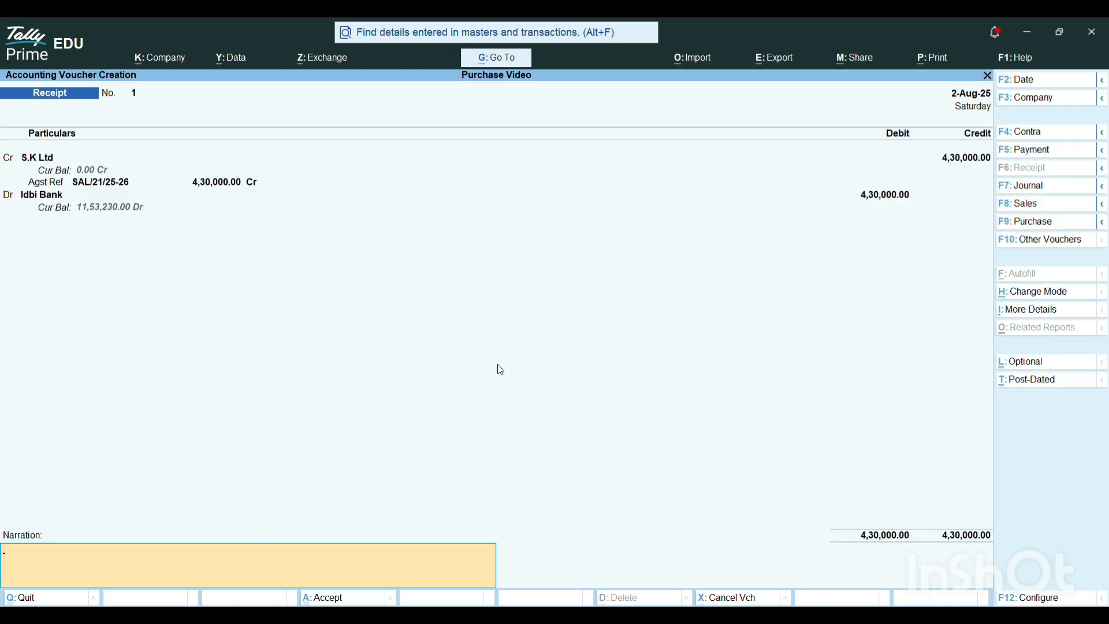
Step: Save the Receipt voucher without a narration and return to the Gateway of Tally
key("Return")
key("Return")
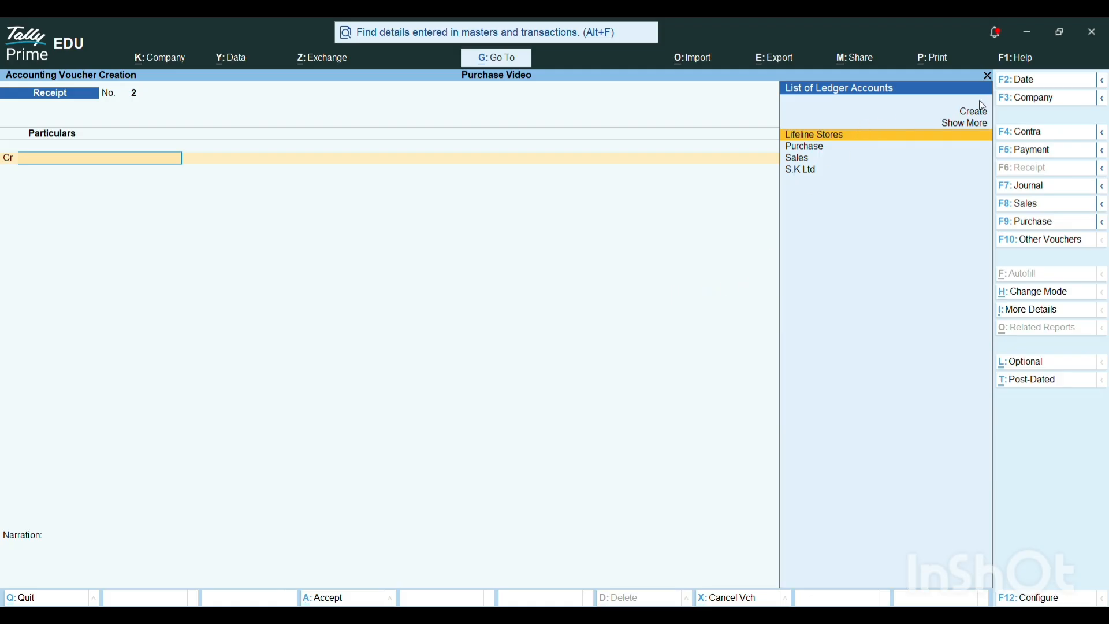
left_click(989, 77)
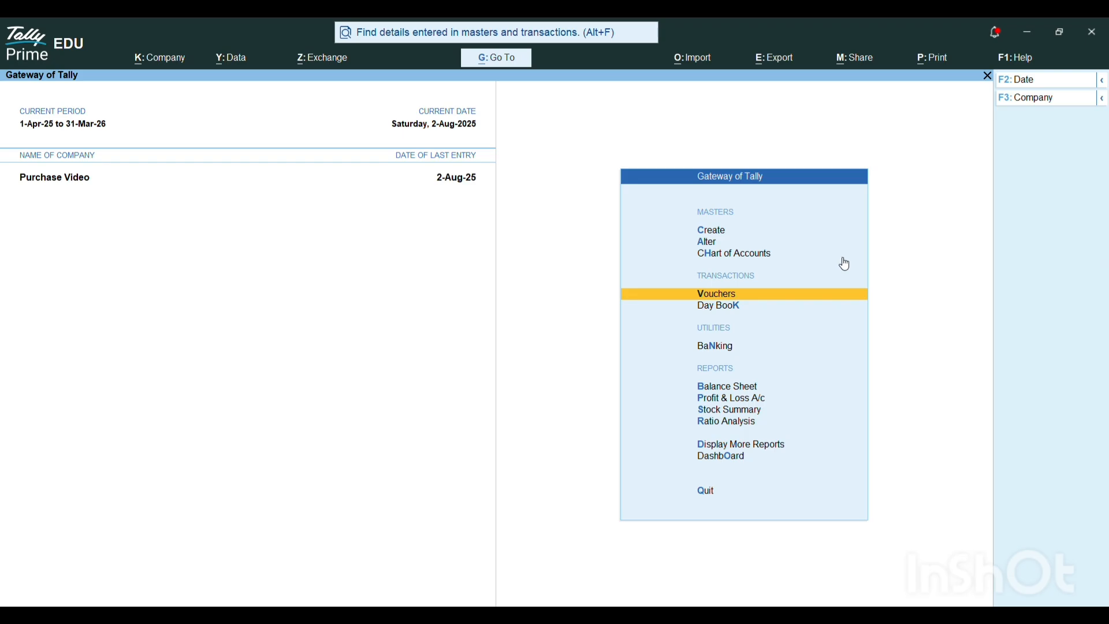